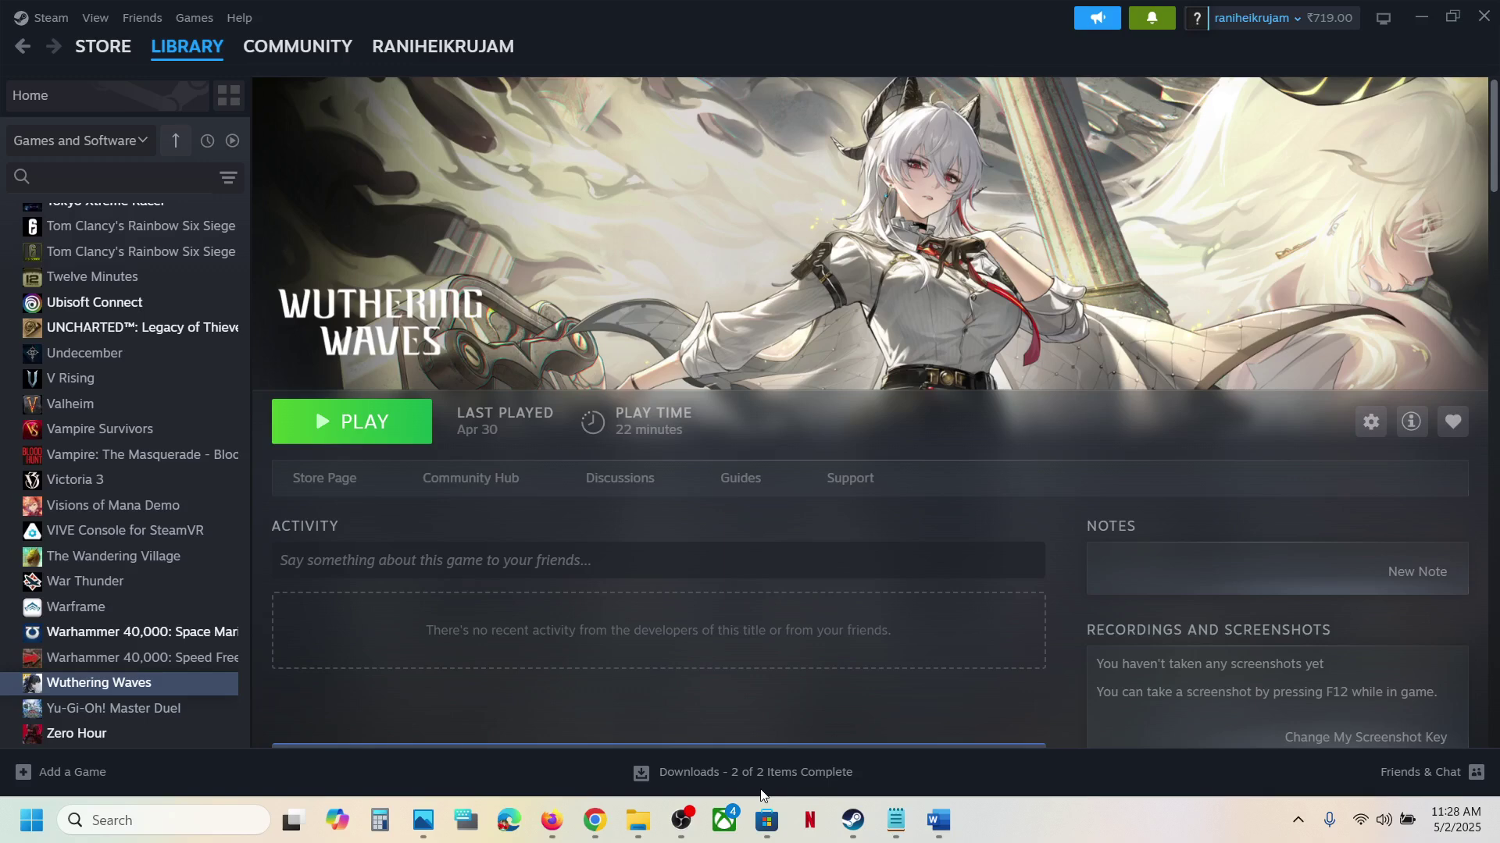
Glance at the Word step notes, then return to the Steam library.
click(935, 826)
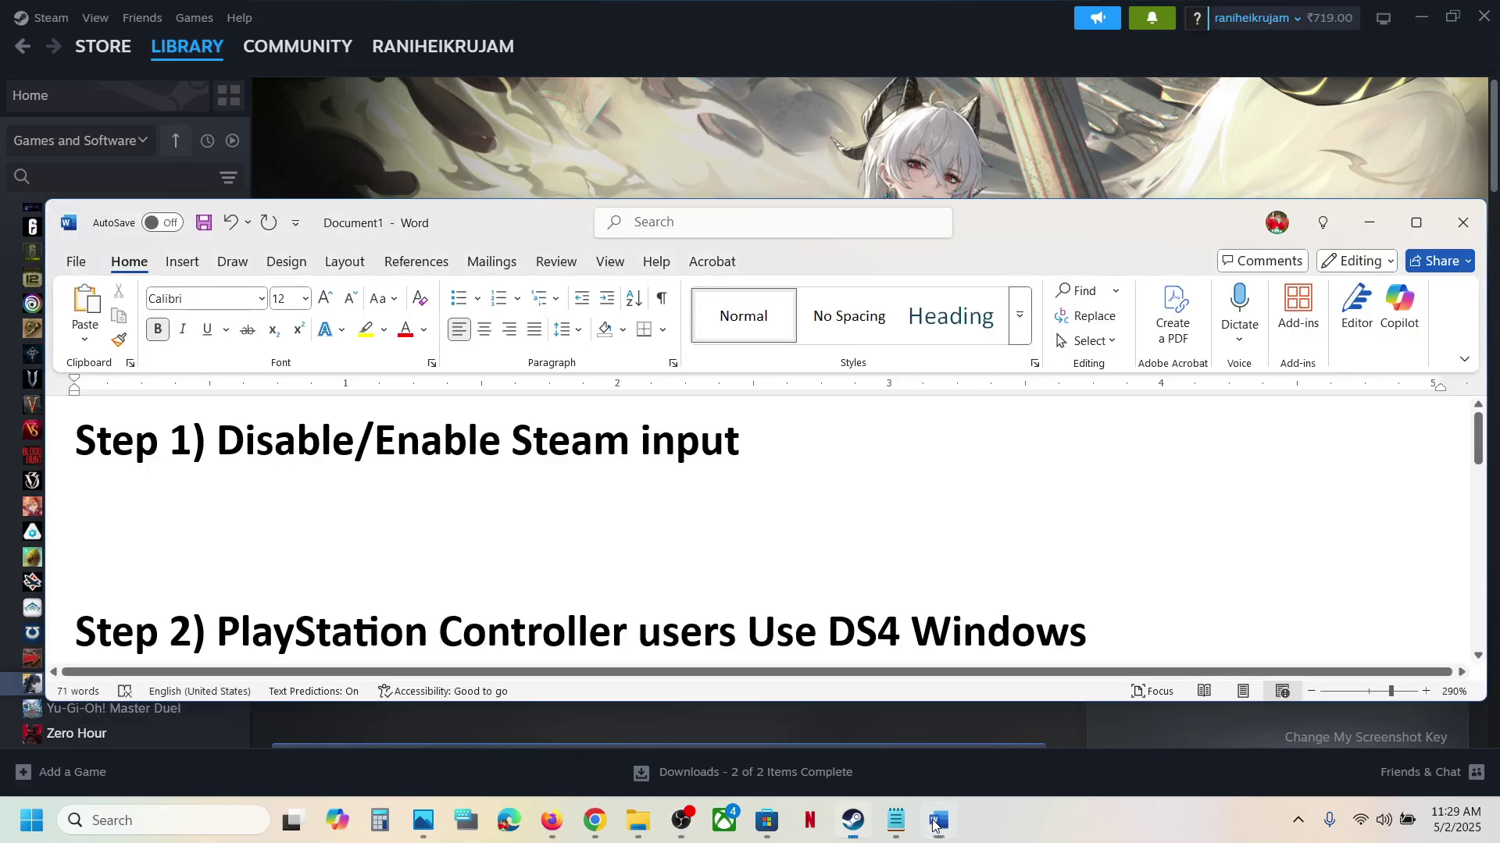
click(935, 826)
Set Wuthering Waves' controller override to Disable Steam Input in Properties, then close Properties.
right_click(114, 687)
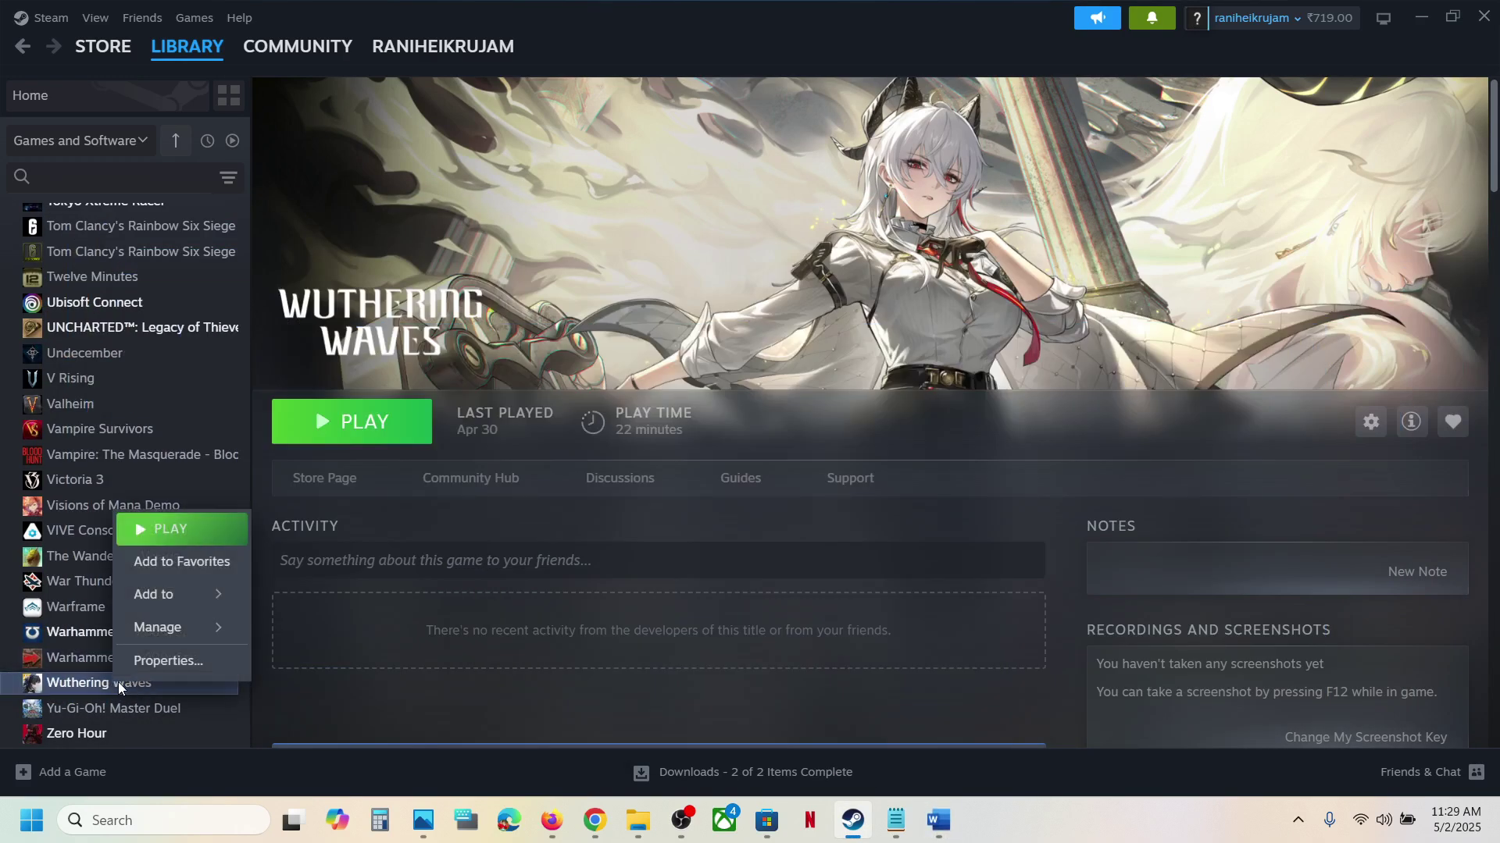
click(168, 662)
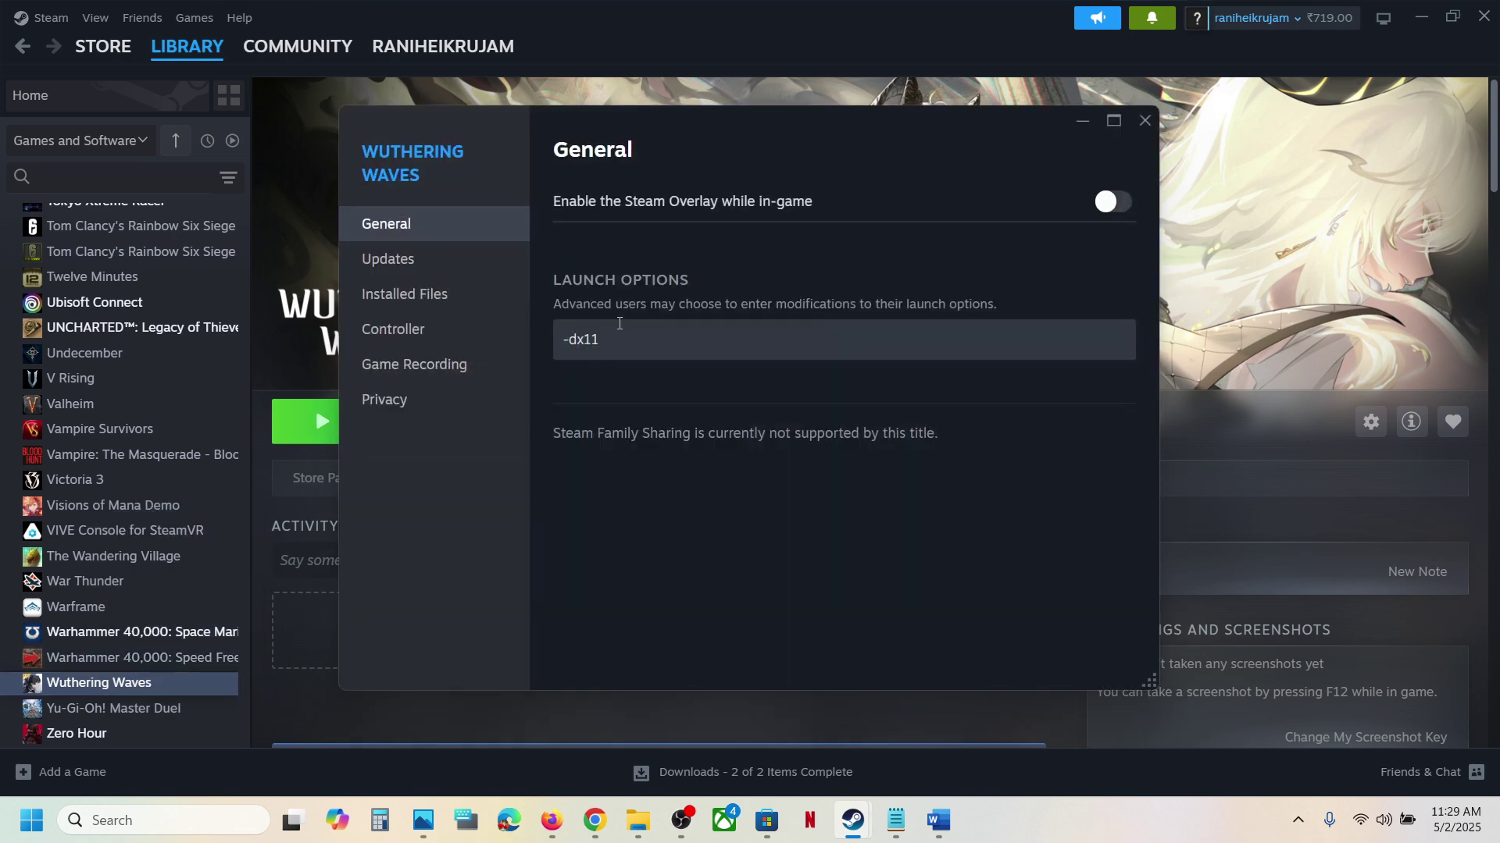
click(428, 328)
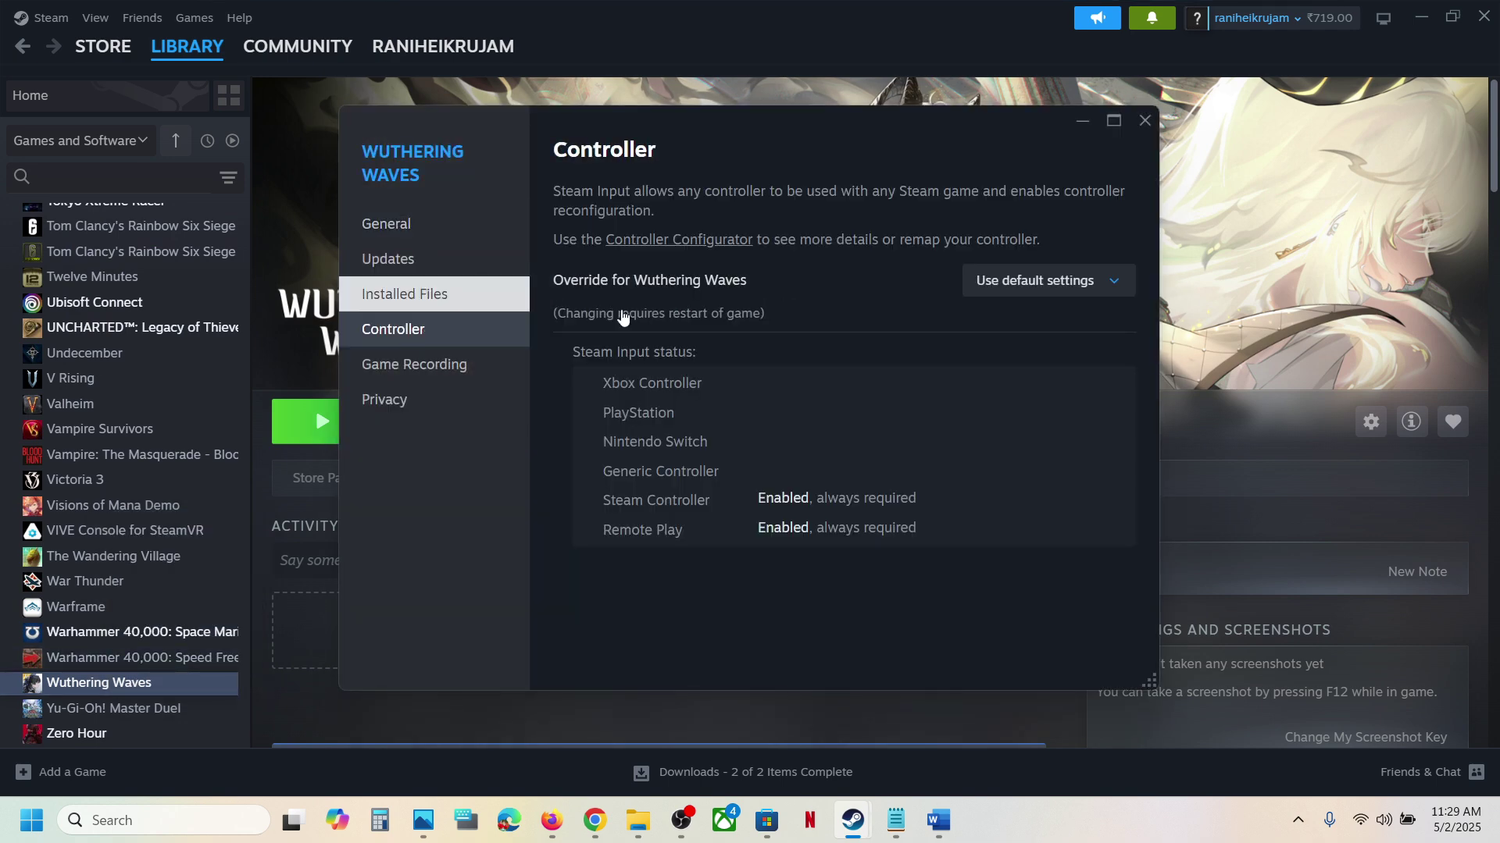
click(1051, 289)
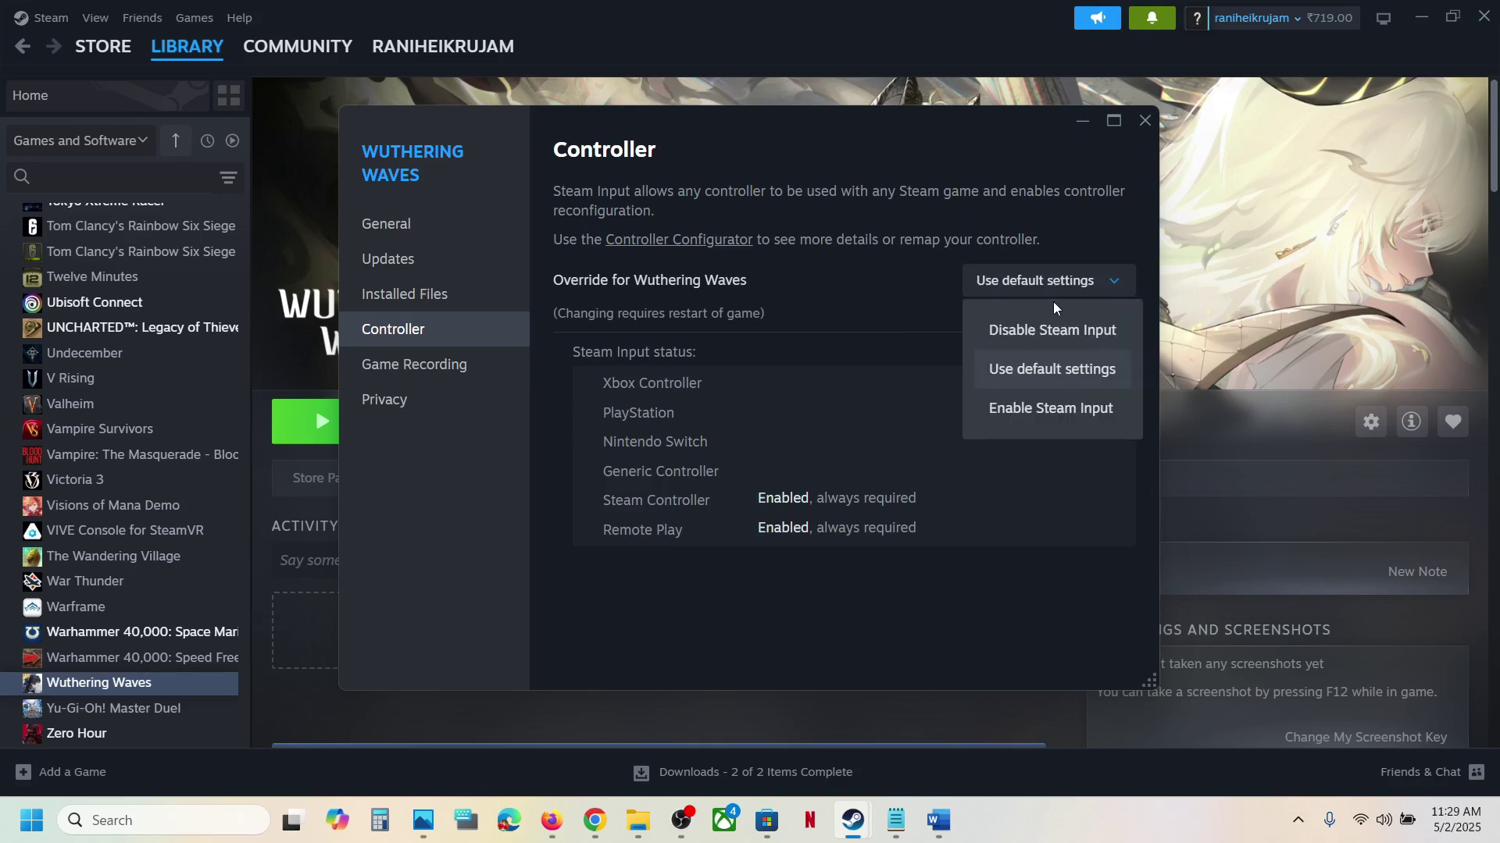
click(1006, 344)
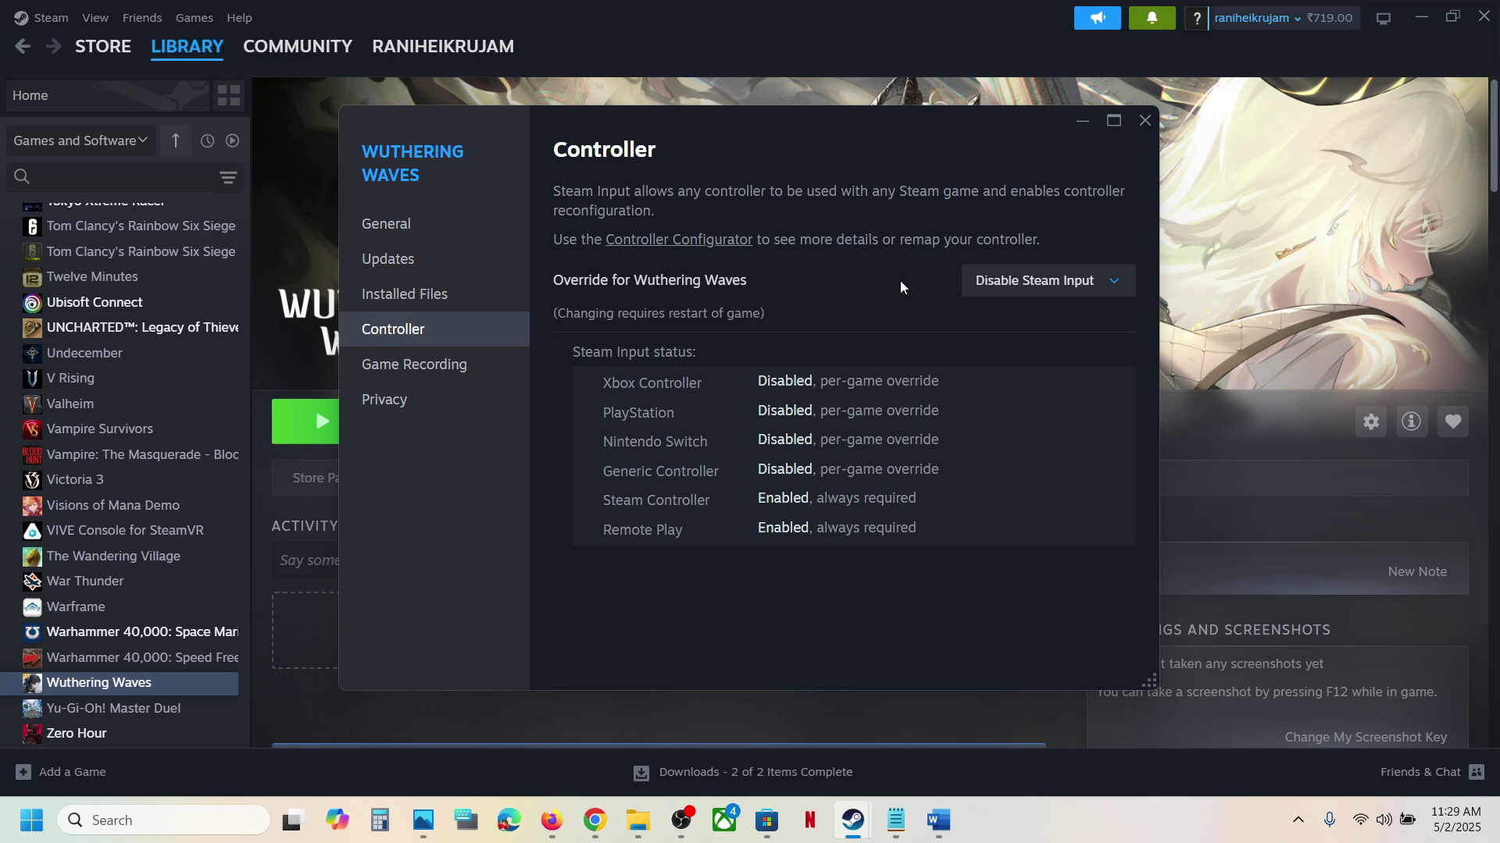
click(1028, 283)
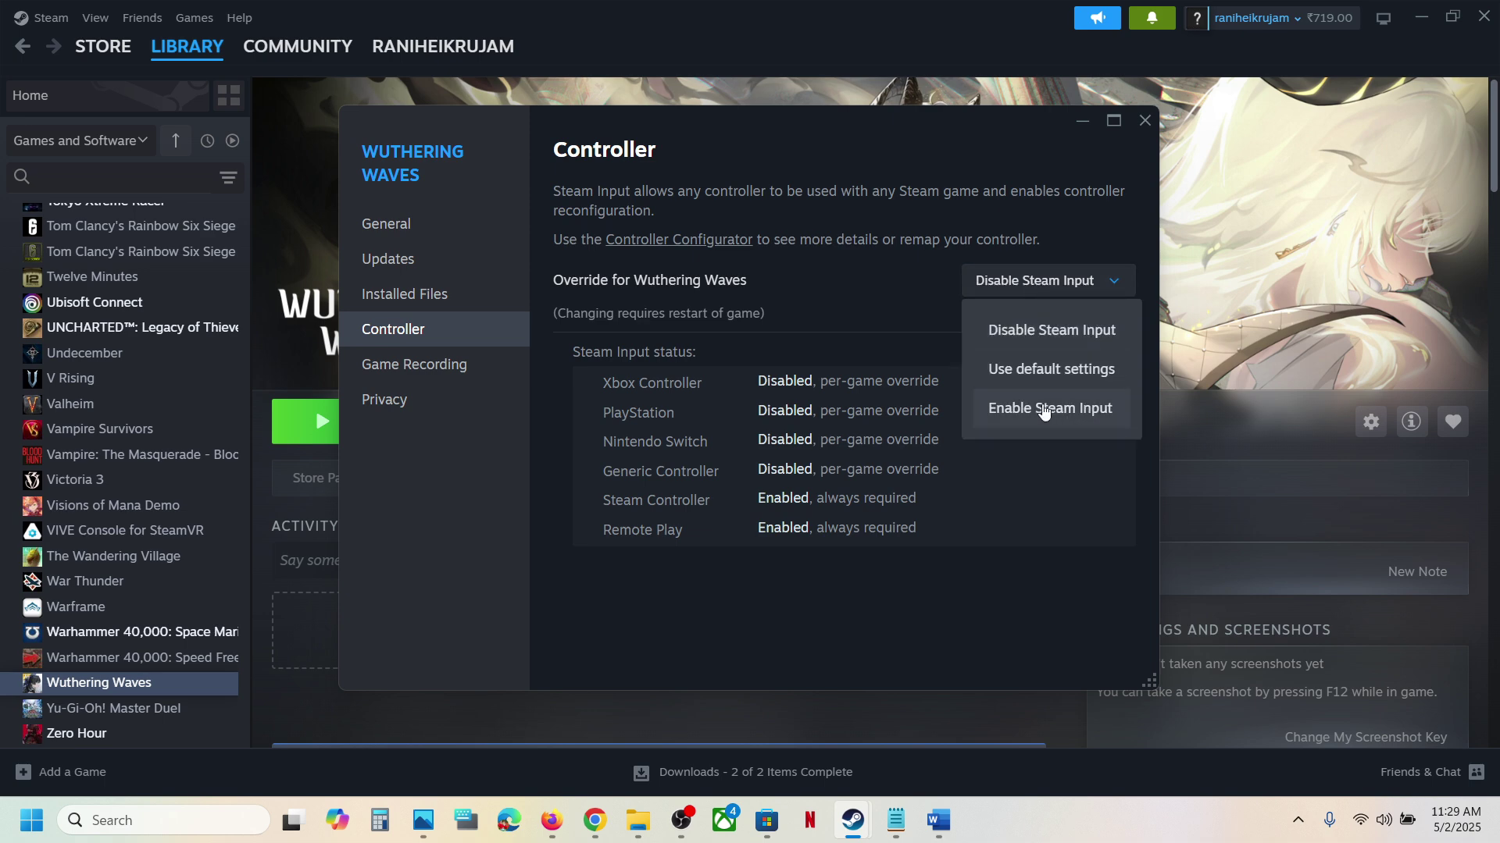
click(1028, 270)
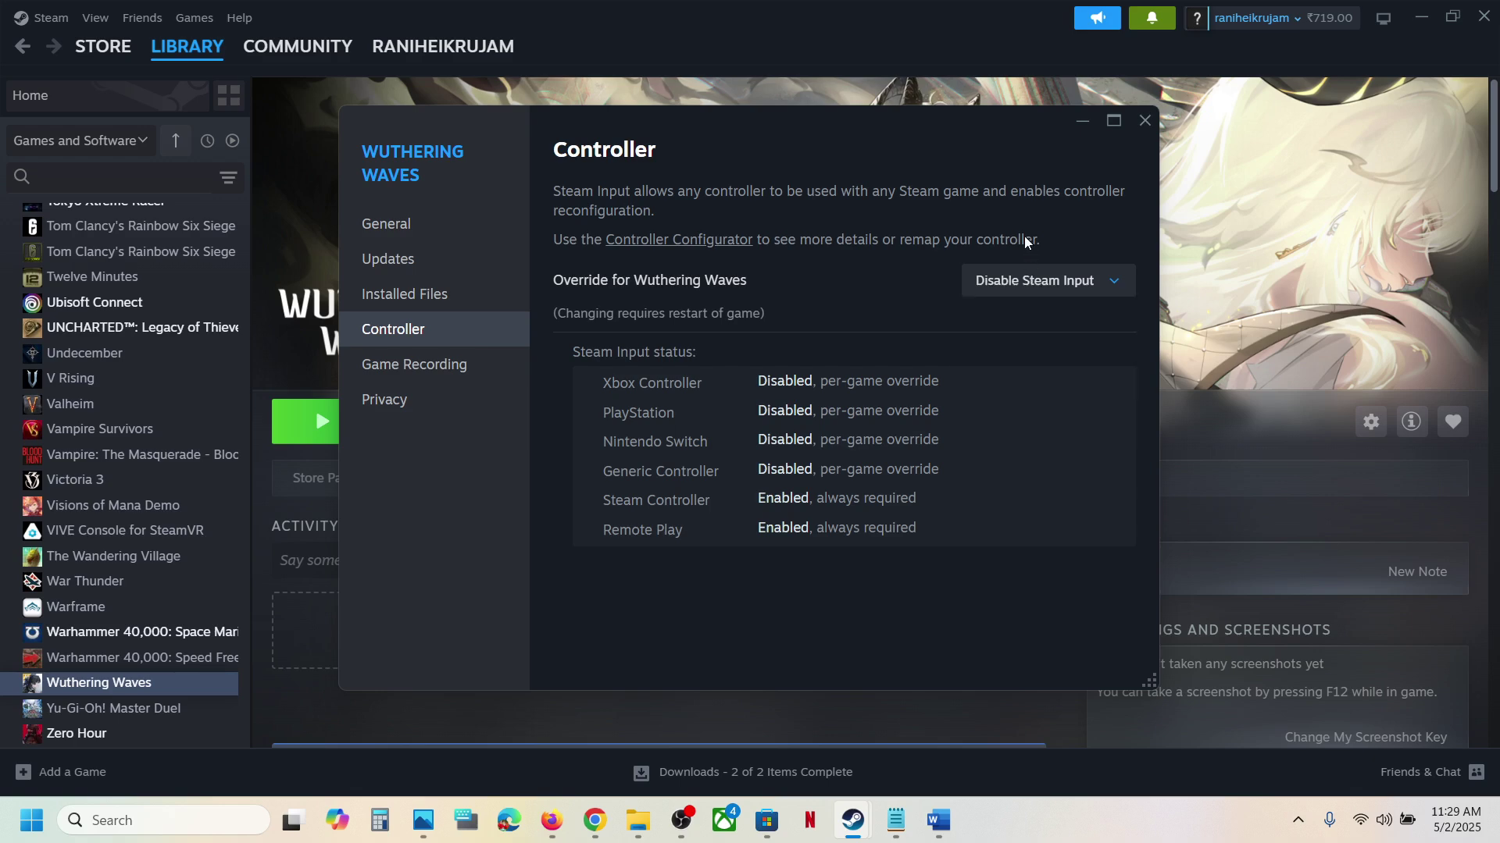
click(1145, 120)
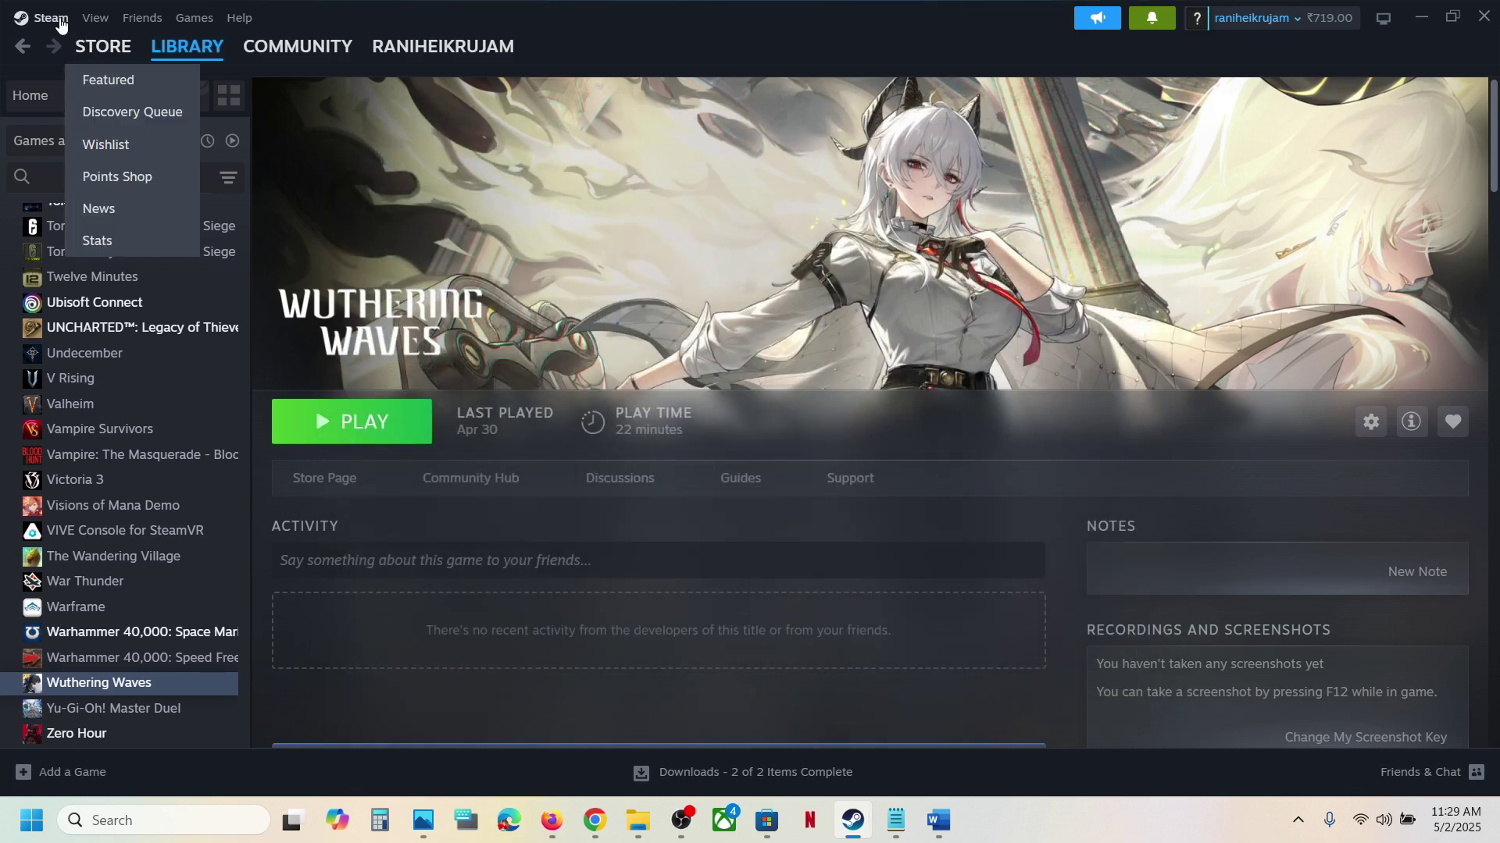
In Steam's Controller settings, toggle Xbox Steam Input on and off, check PlayStation support, then close.
click(54, 20)
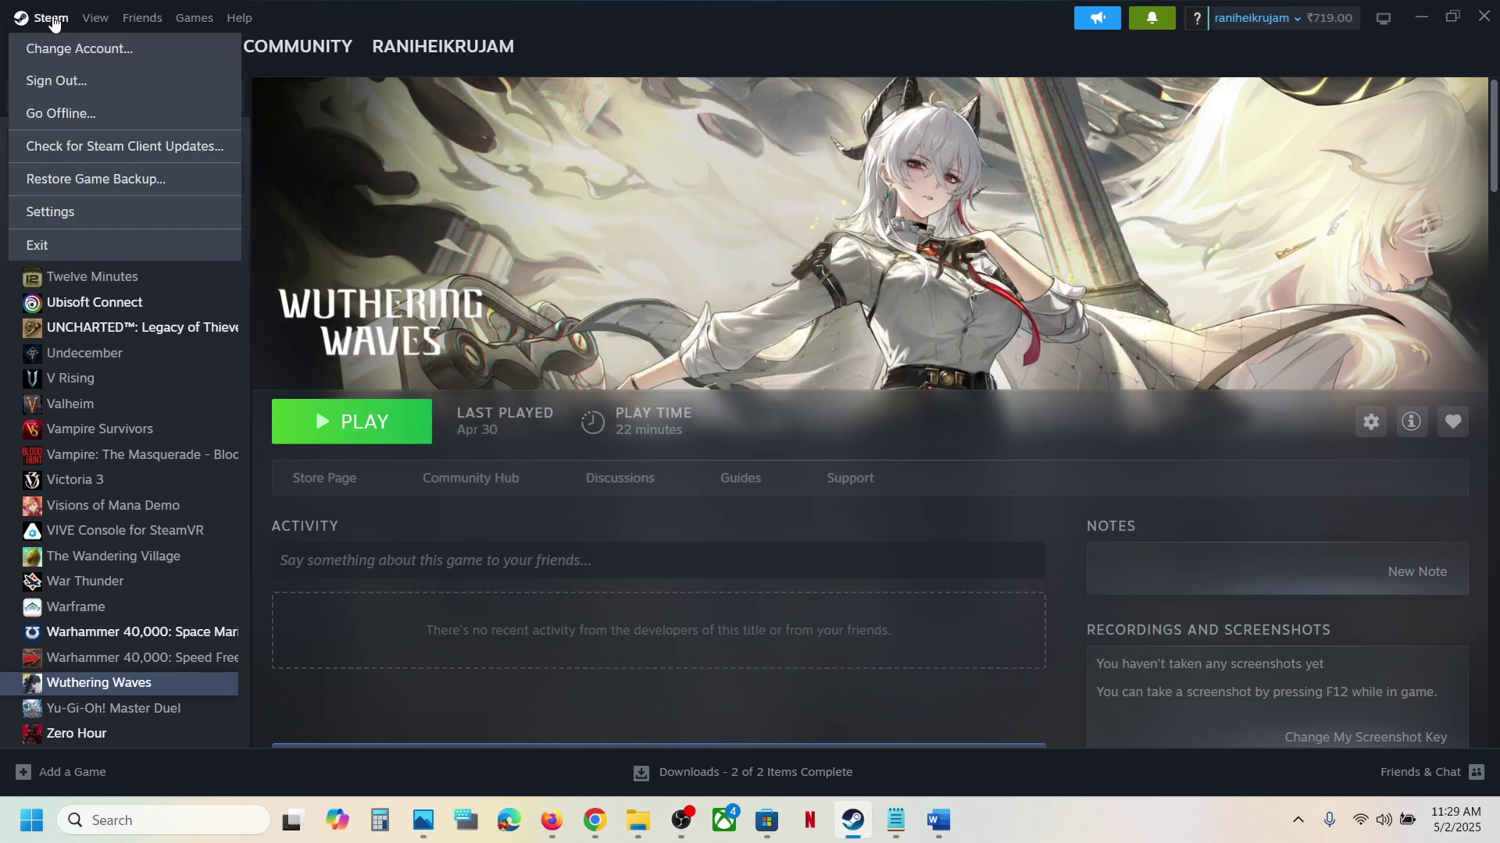
click(76, 215)
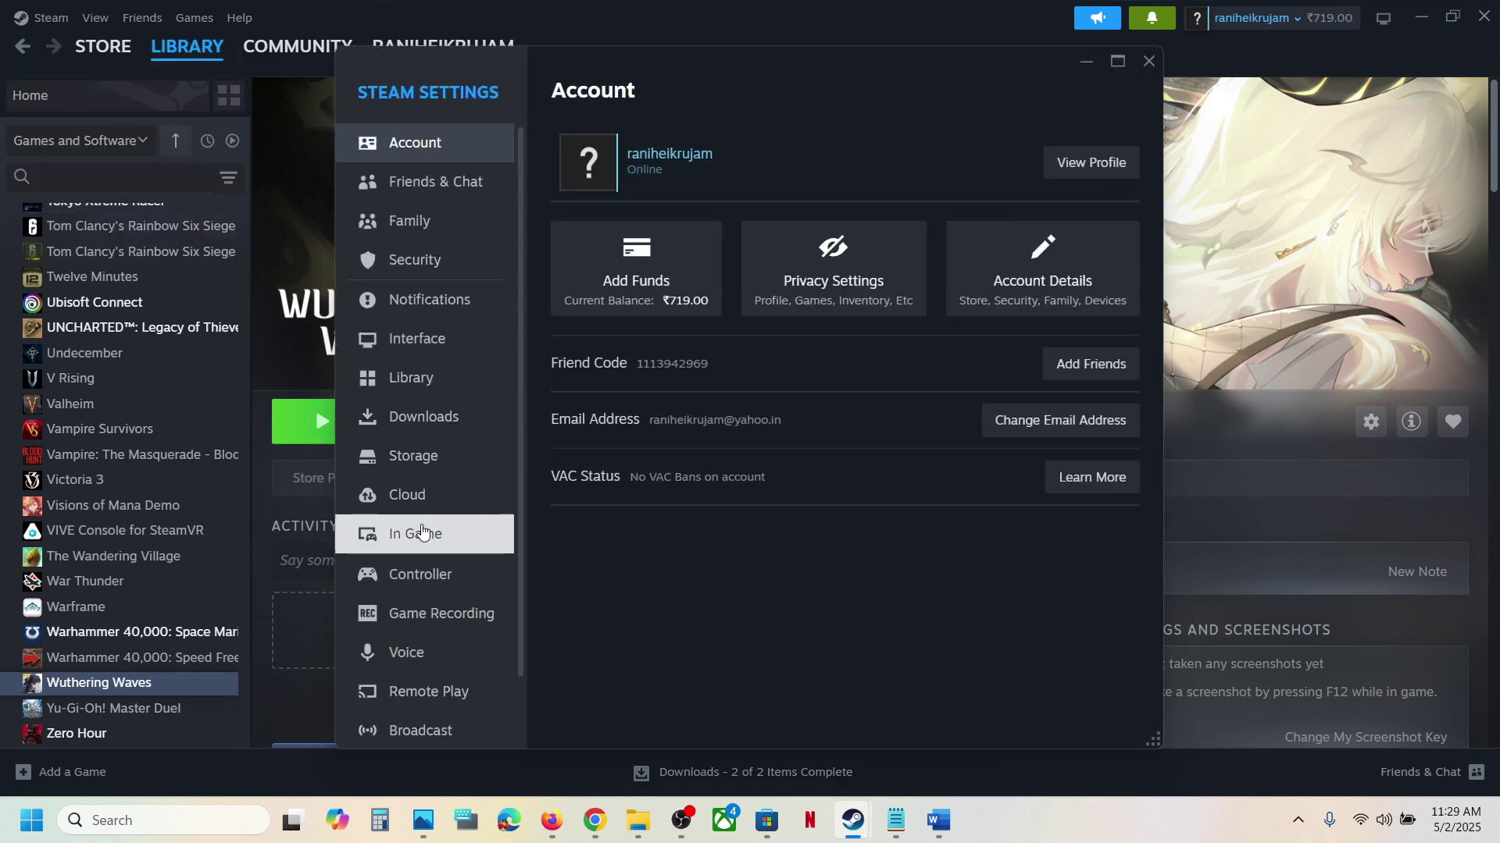
click(421, 574)
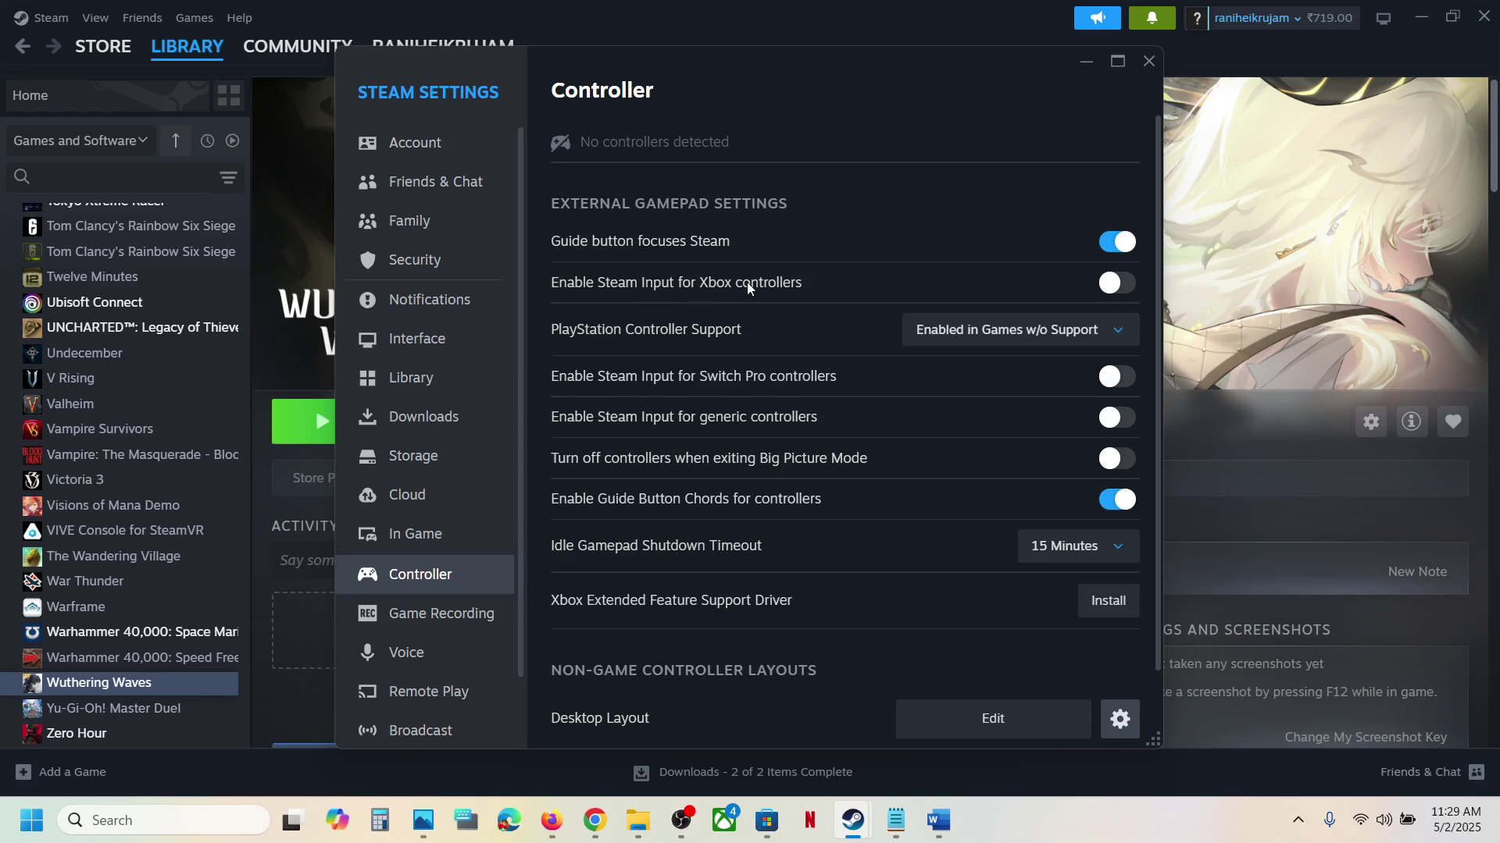
click(1113, 283)
click(1043, 327)
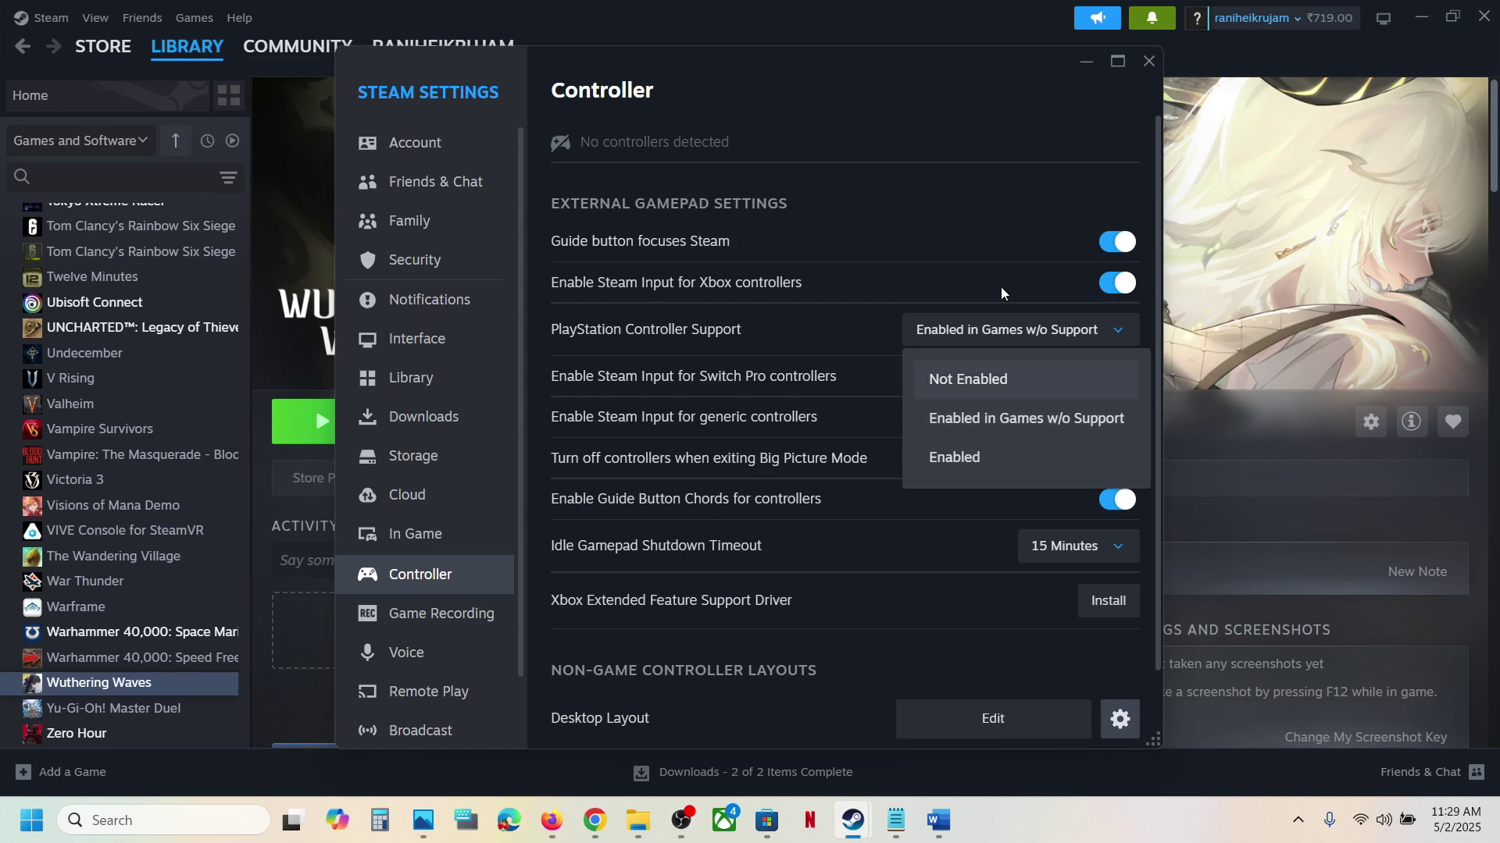
click(986, 240)
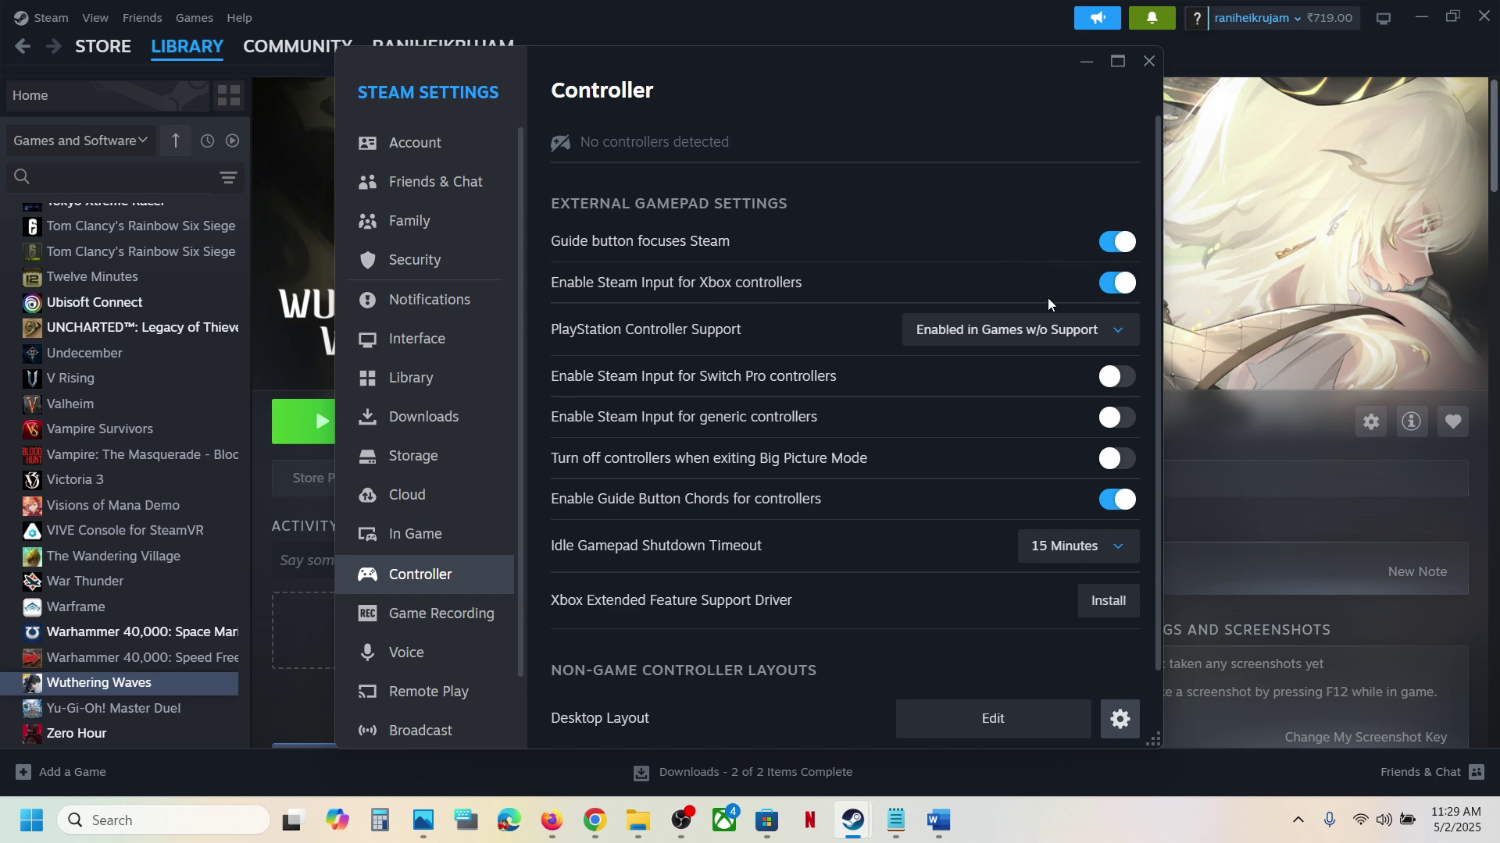
click(1102, 286)
click(1060, 329)
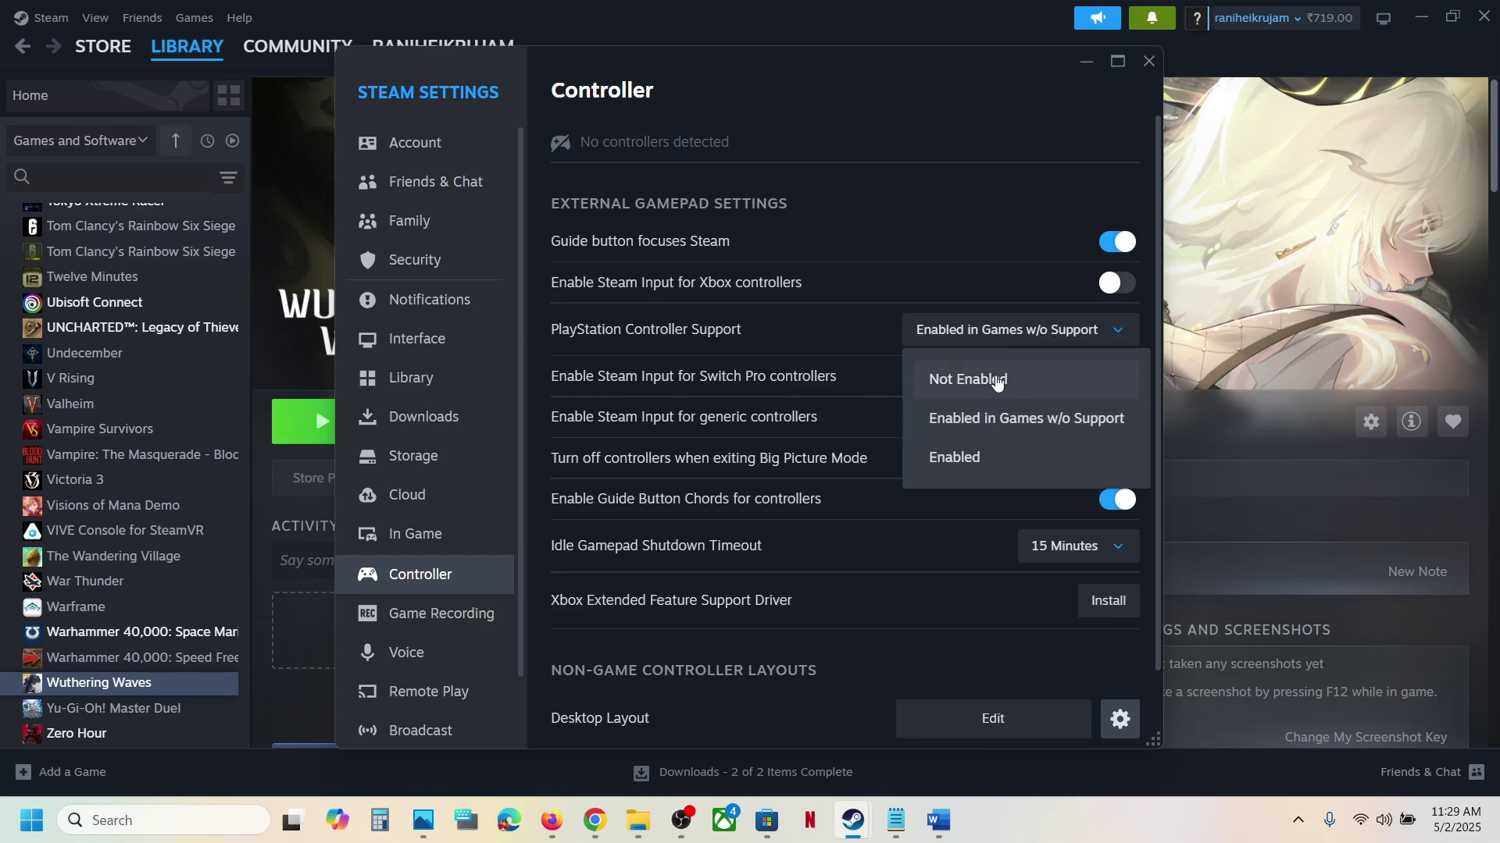
click(999, 237)
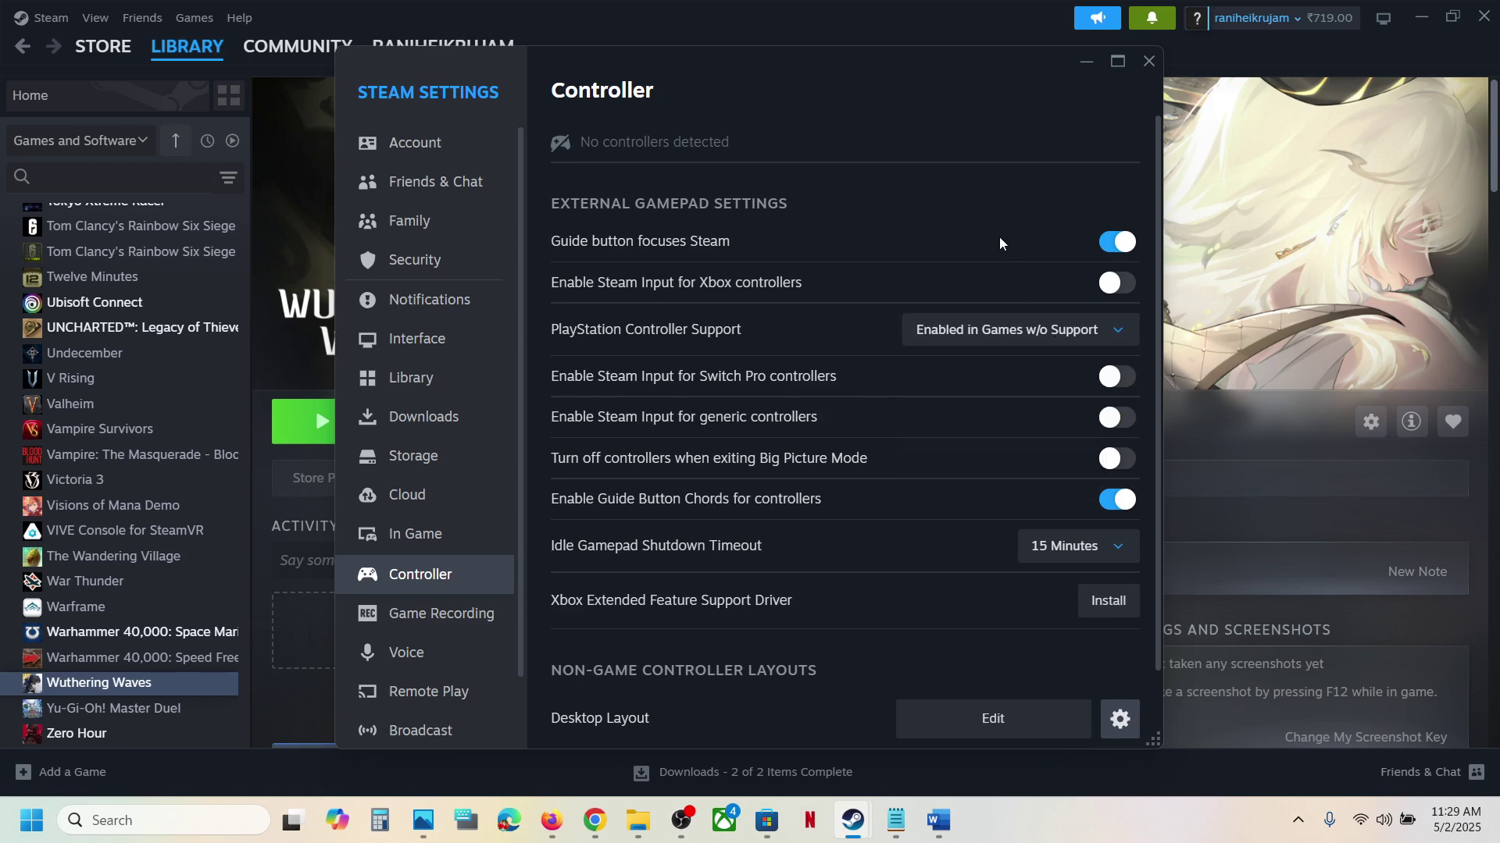
click(1149, 61)
Select the 'DS4 Windows' text in the Step 2 heading of the Word notes.
click(938, 820)
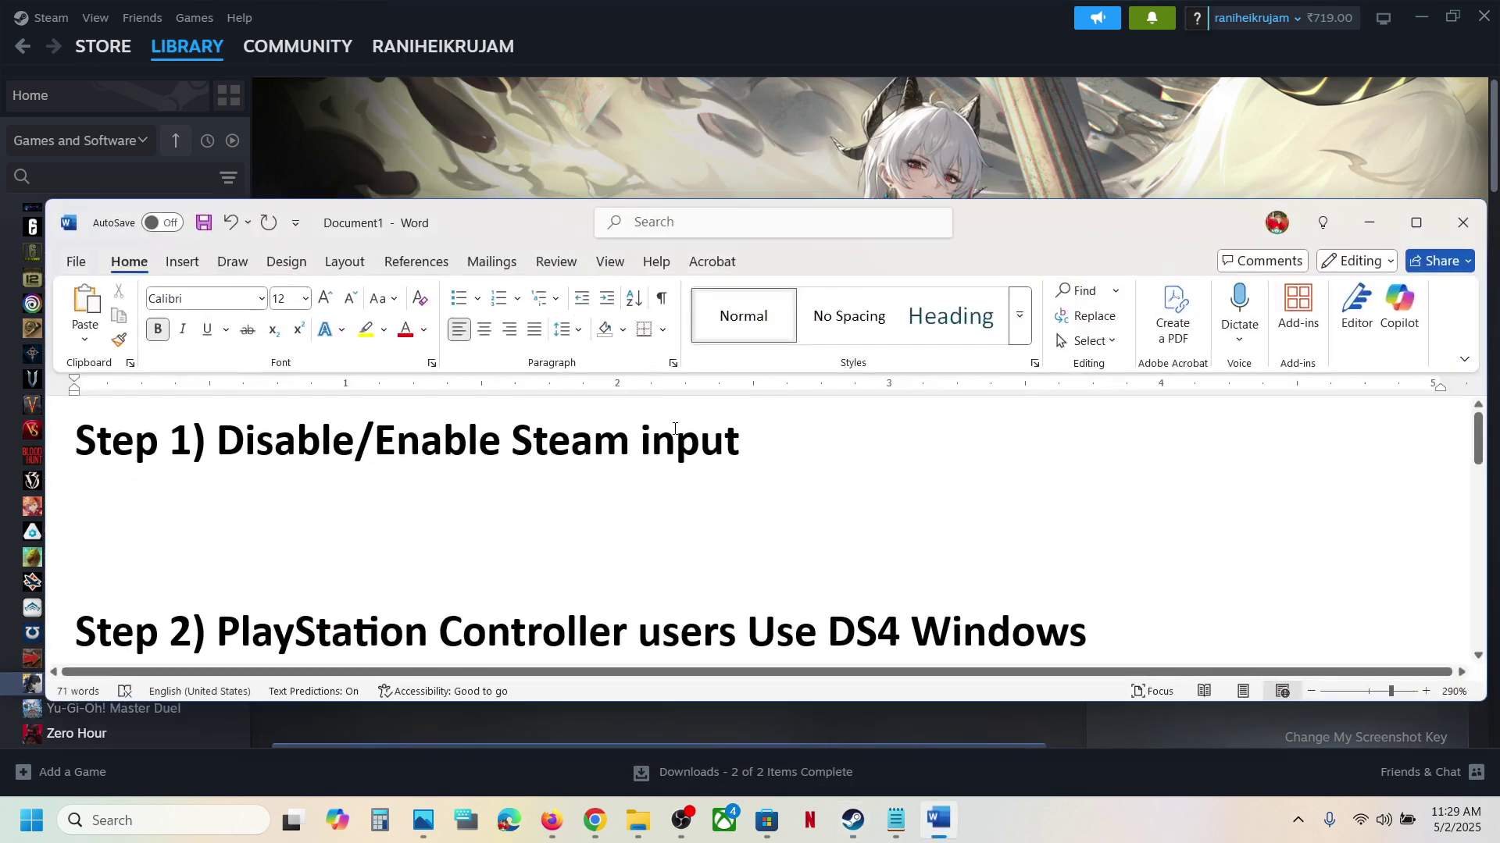
scroll(674, 429, down, 2)
scroll(660, 439, up, 2)
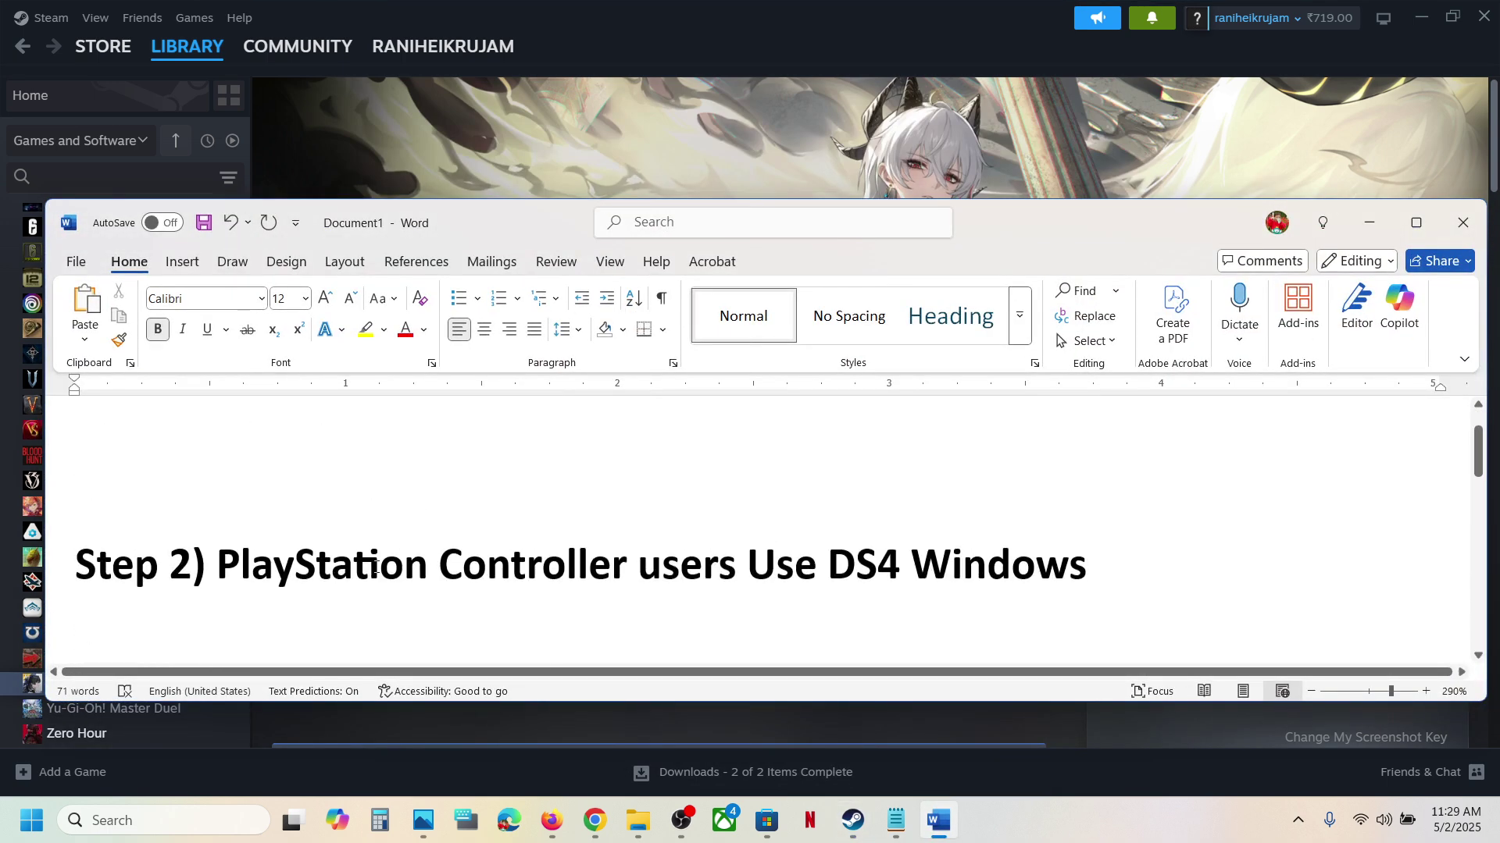
drag(349, 568, 828, 568)
key(ctrl+c)
click(1047, 568)
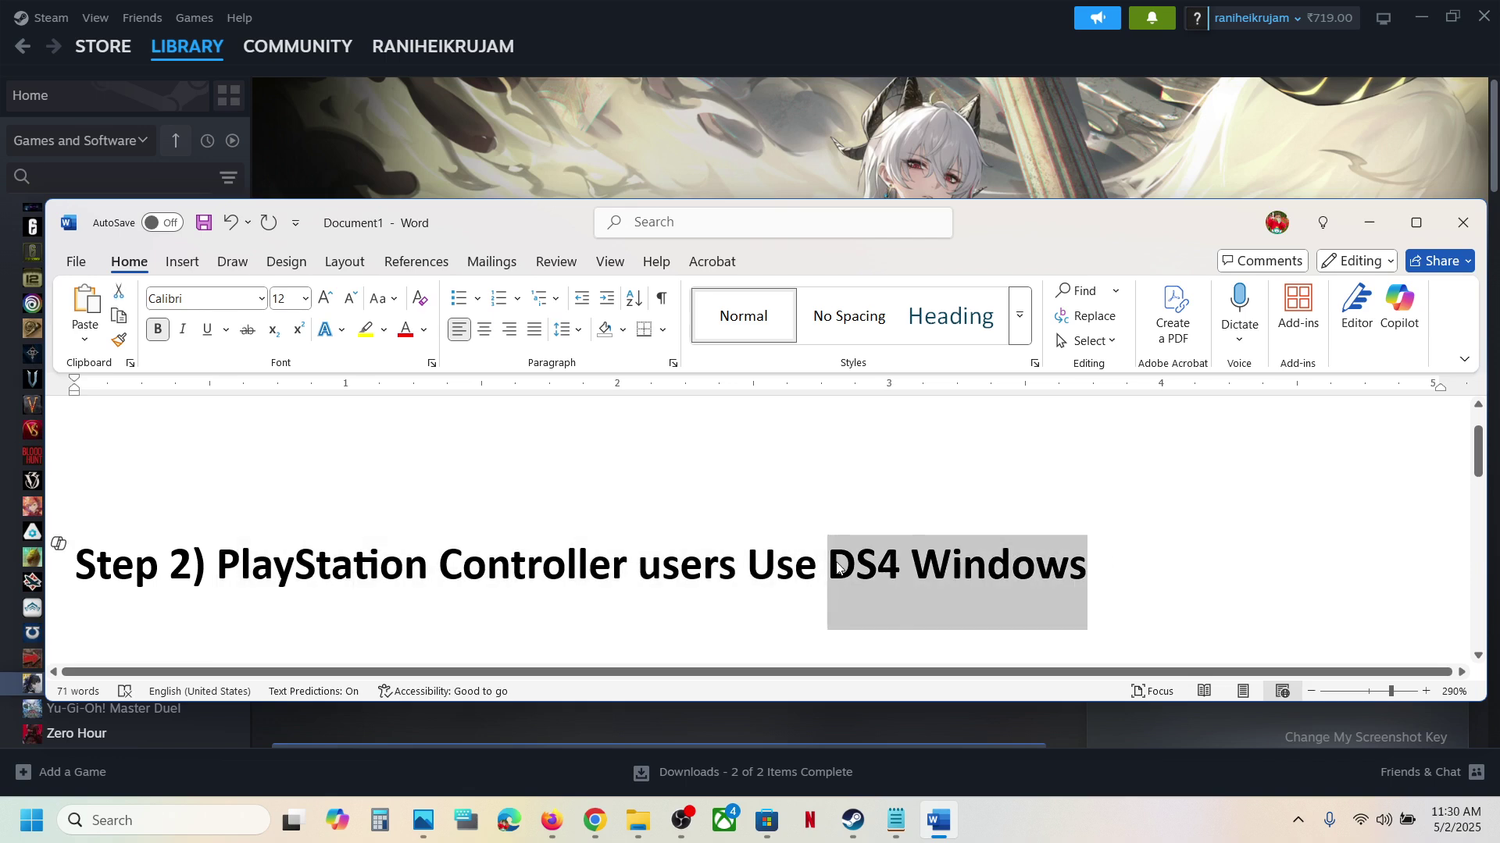
Search Google for 'DS4 Windows' in a new Chrome window, then minimize Chrome.
right_click(597, 819)
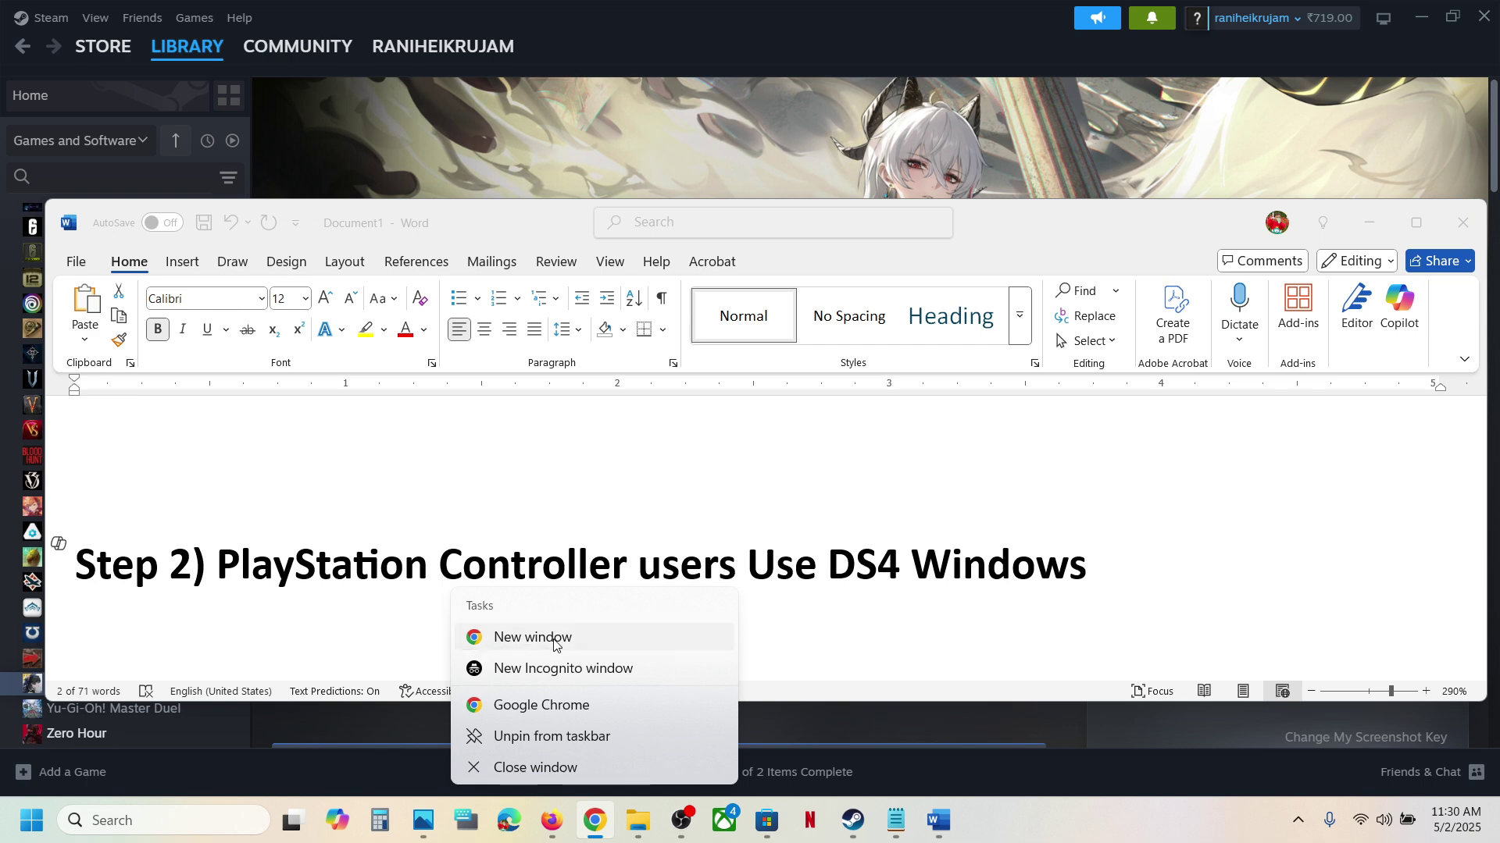
click(554, 643)
key(ctrl+v)
key(Return)
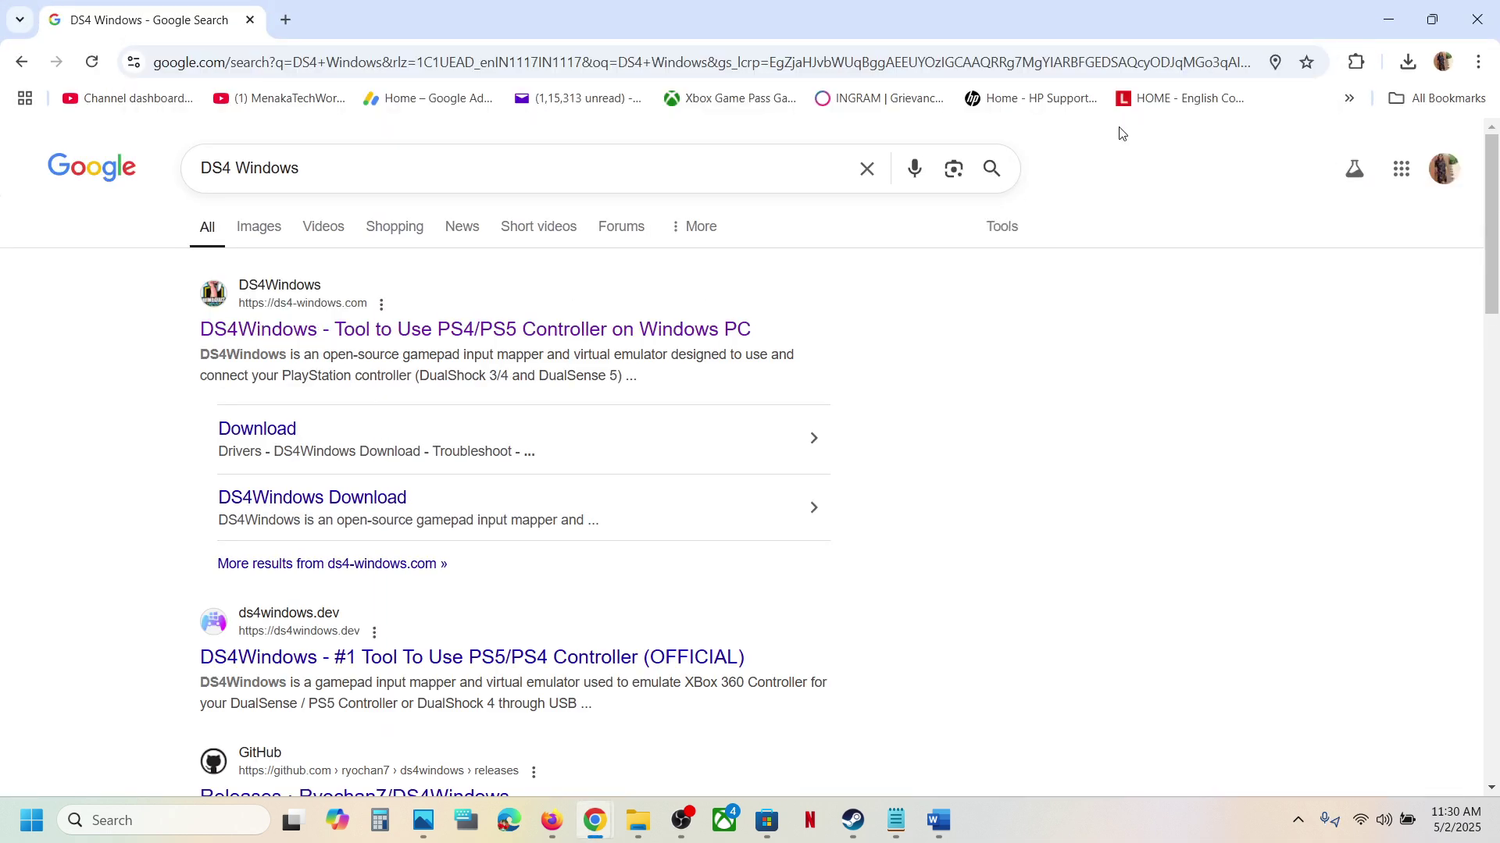
click(1388, 20)
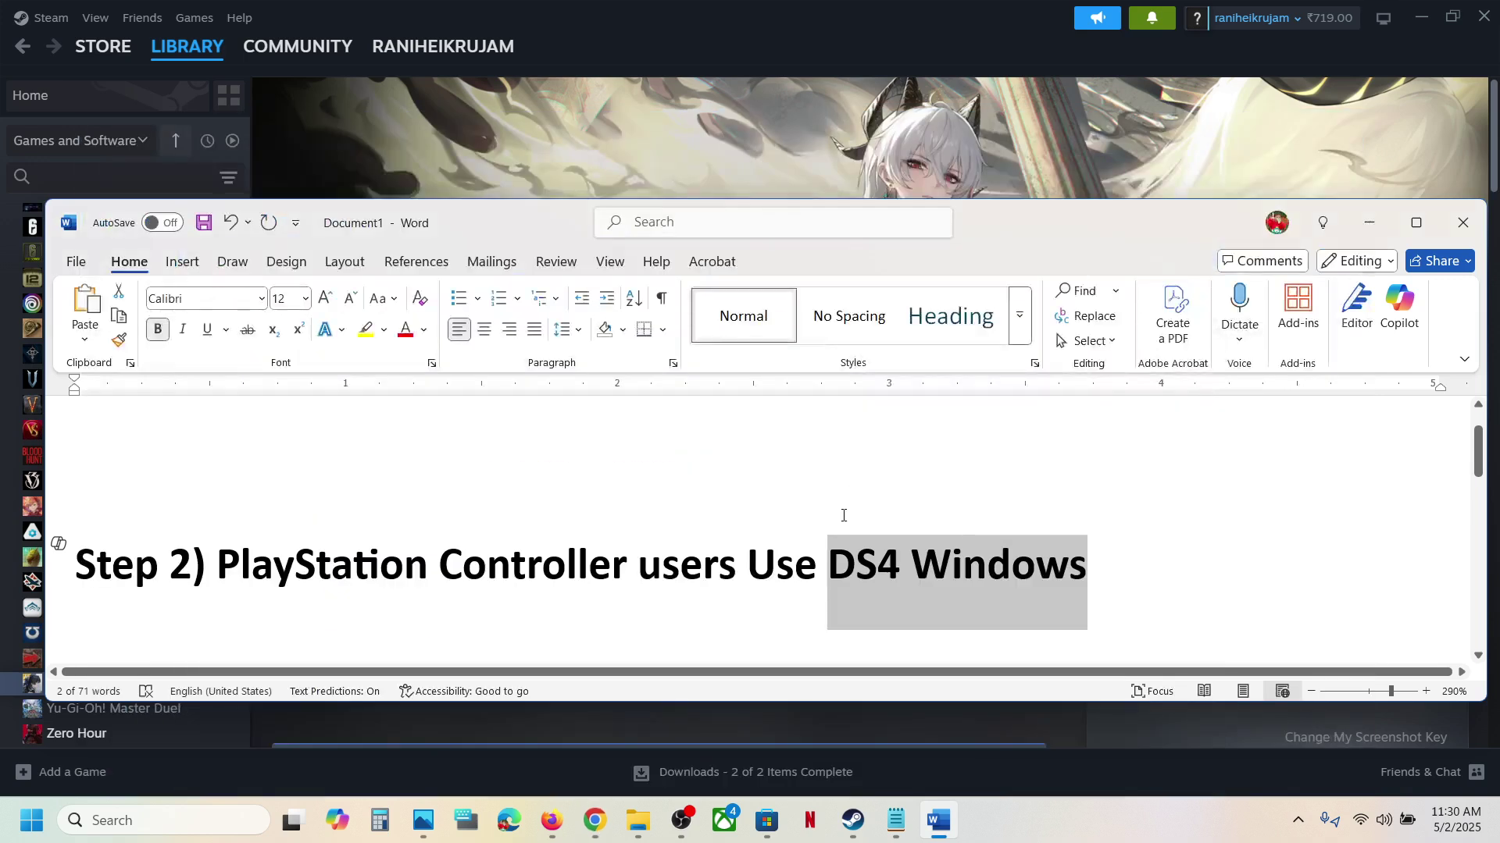
Read Step 3 on updating the controller via the Accessories app, then switch back to Steam.
click(823, 552)
drag(838, 562, 1087, 563)
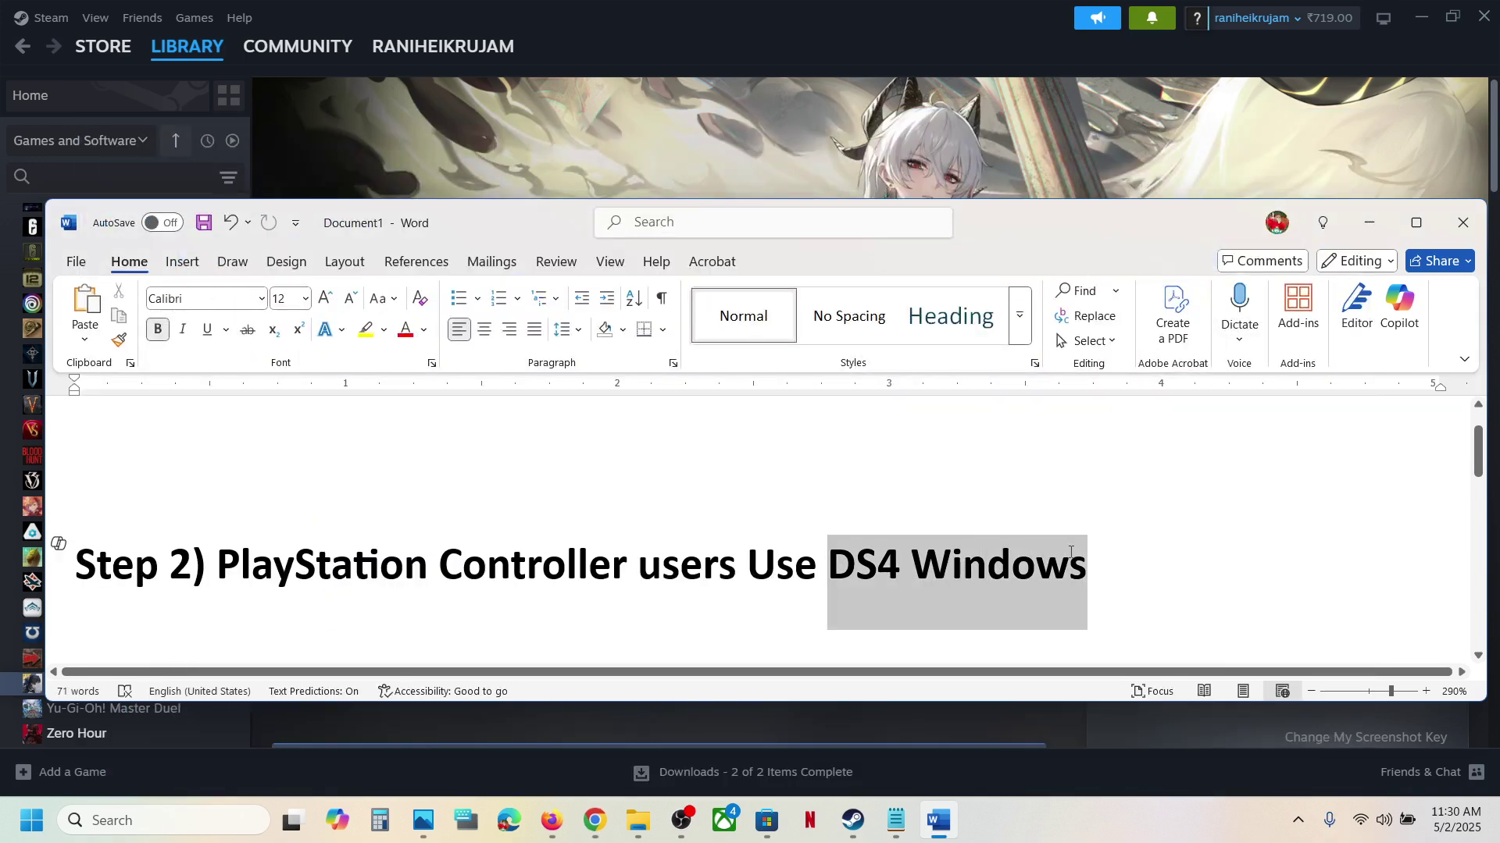
click(712, 548)
scroll(713, 548, down, 5)
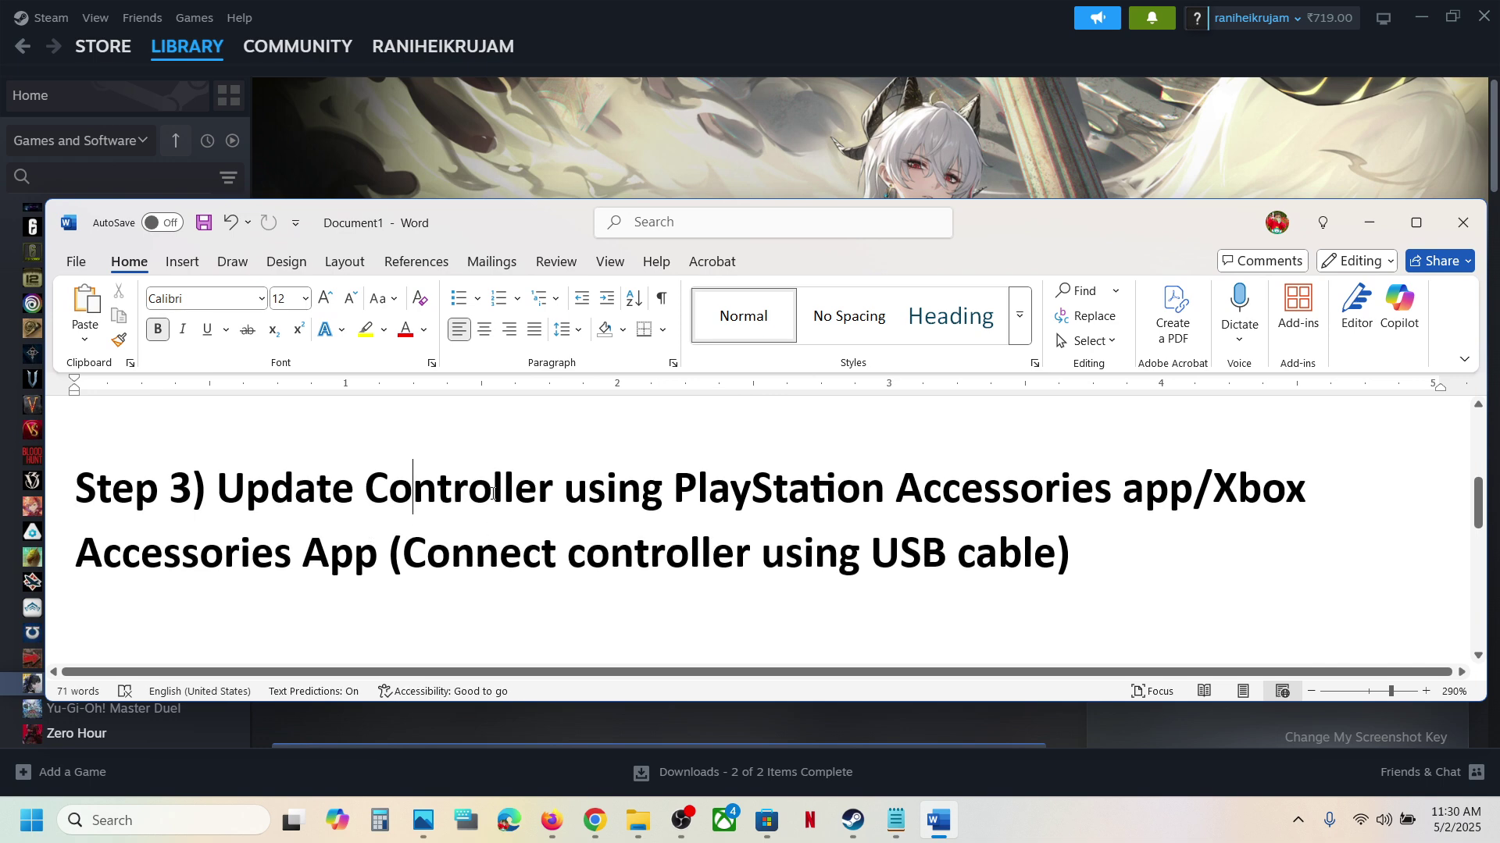
drag(492, 494, 378, 554)
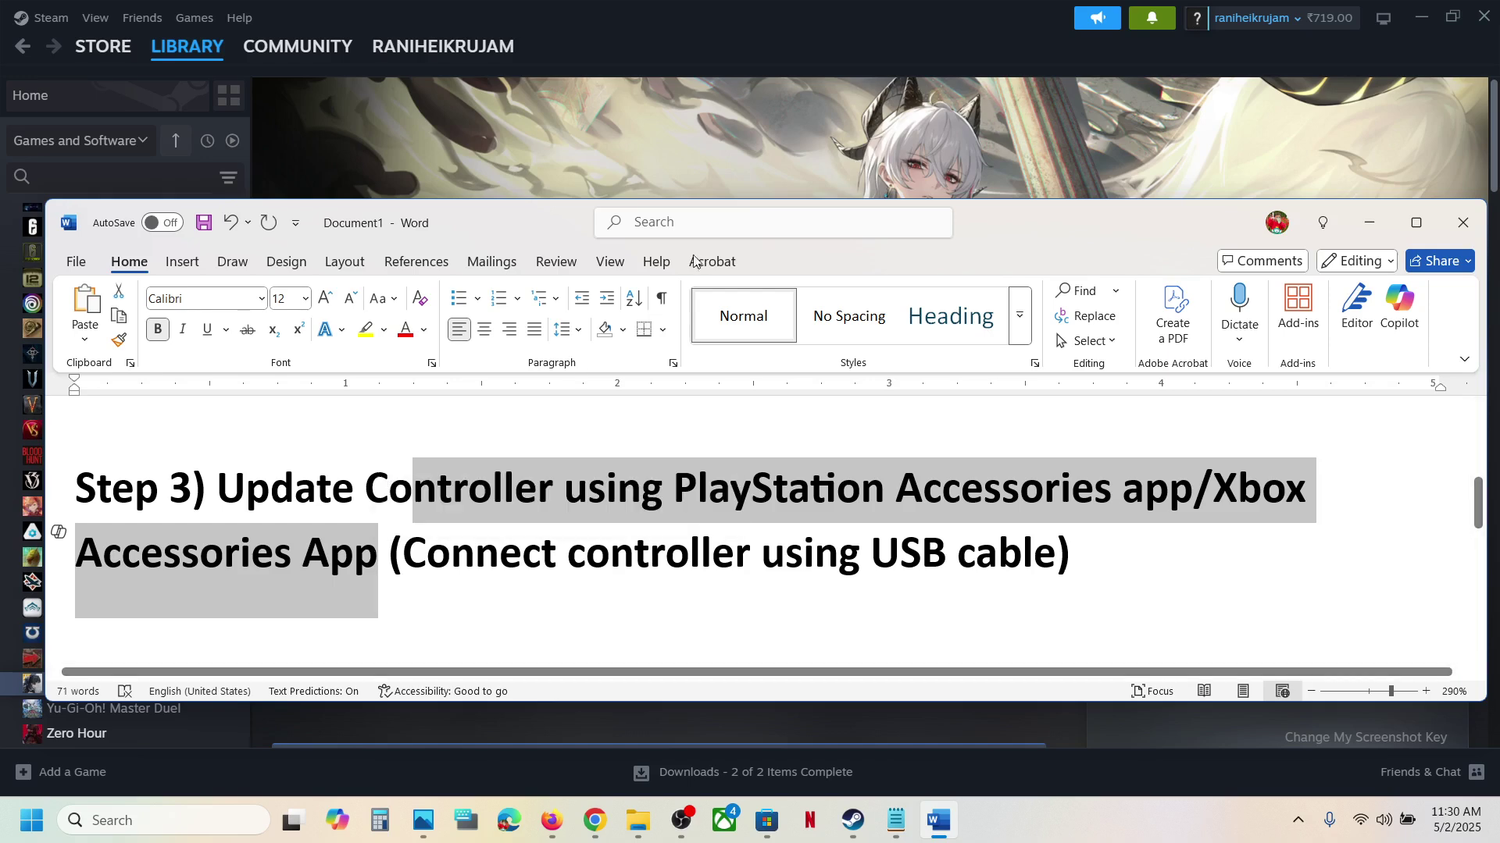
click(729, 170)
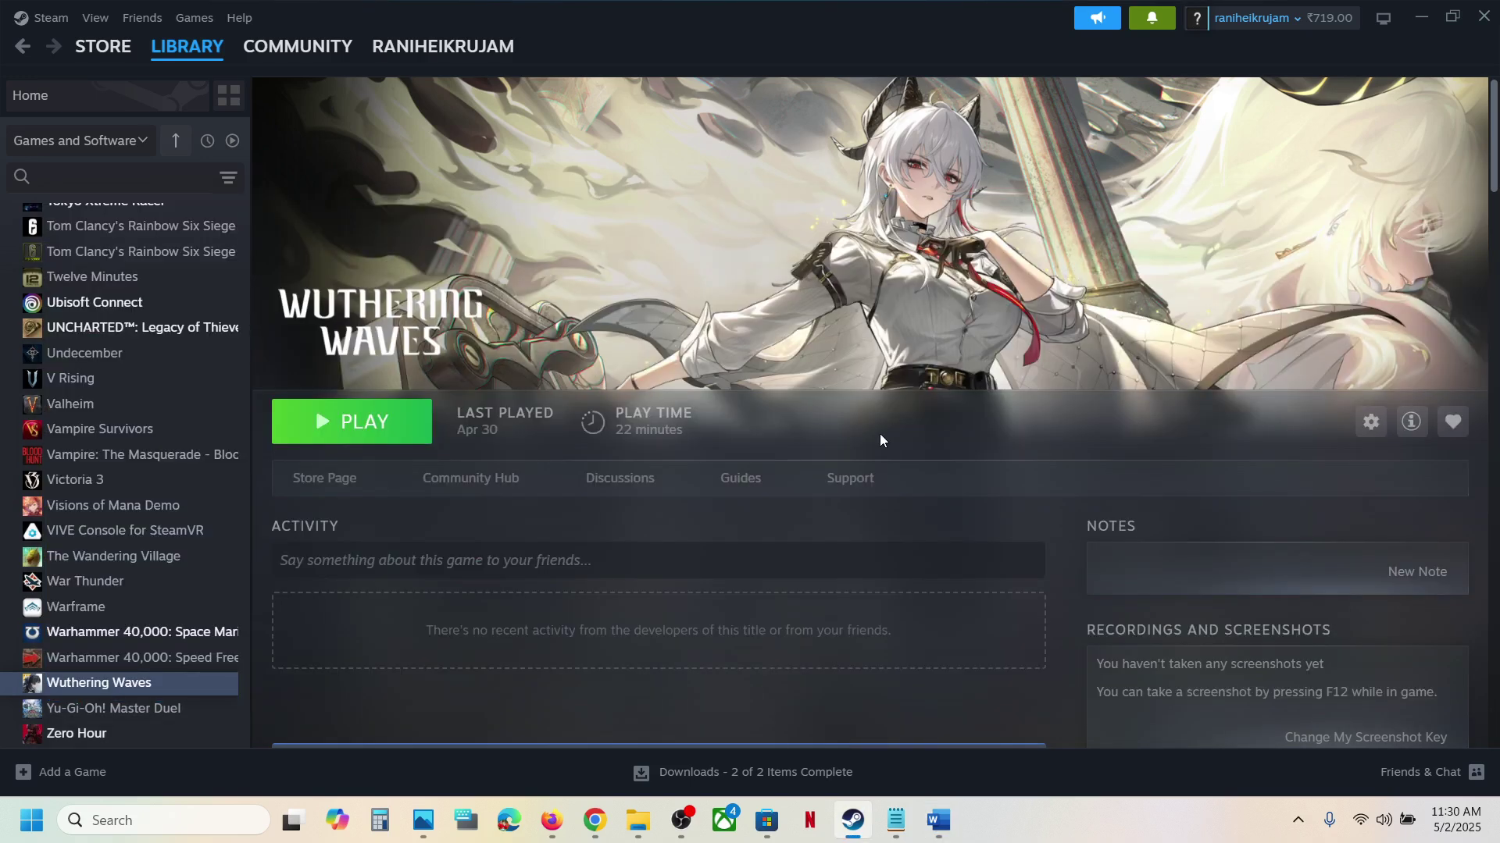
Search the Microsoft Store for 'xb' and launch Xbox Accessories from its Store page.
click(767, 820)
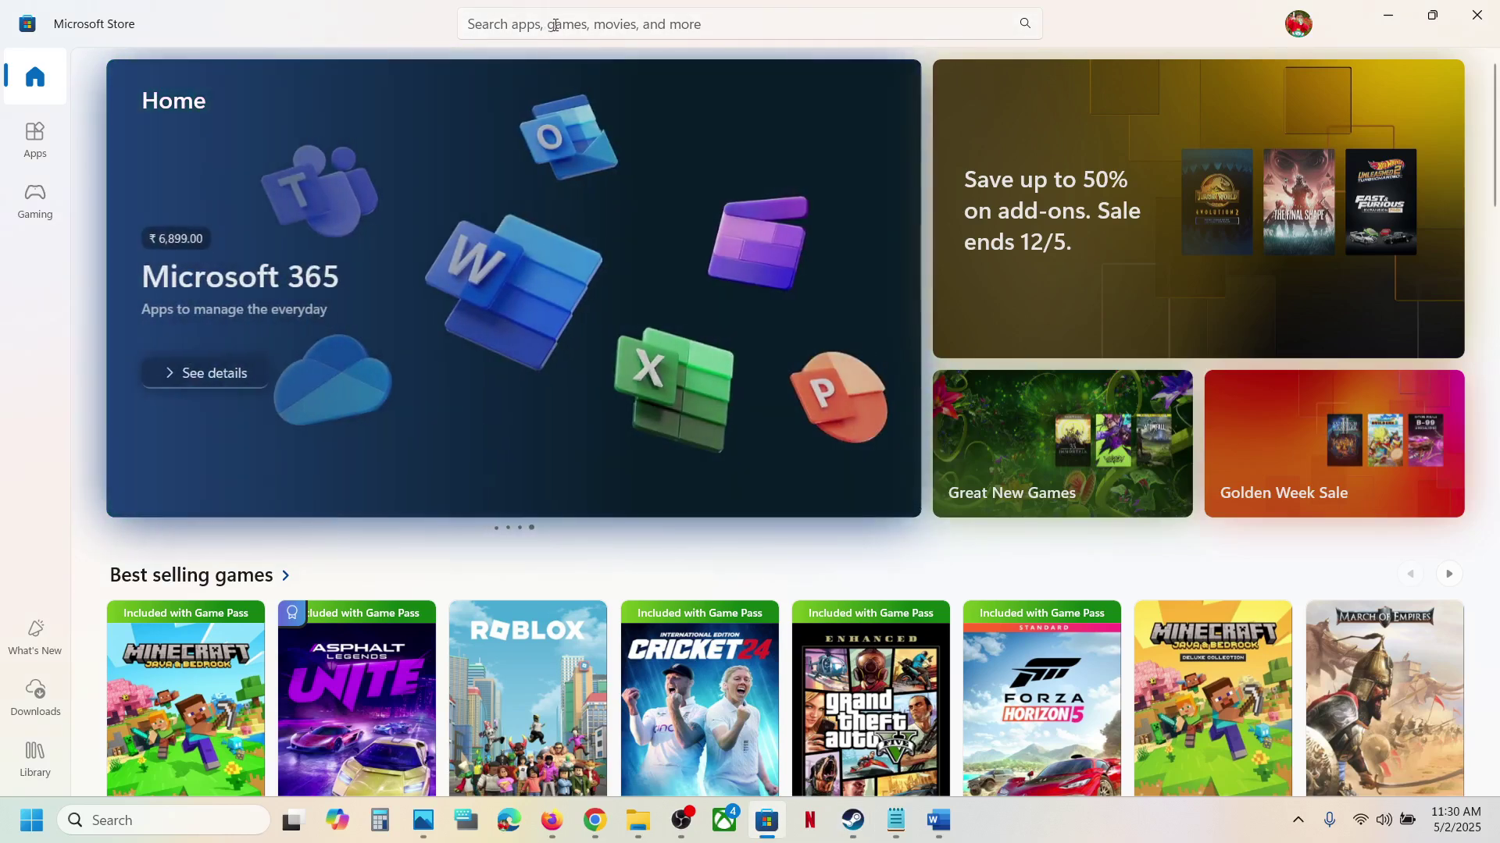
click(562, 25)
text(xbox acc)
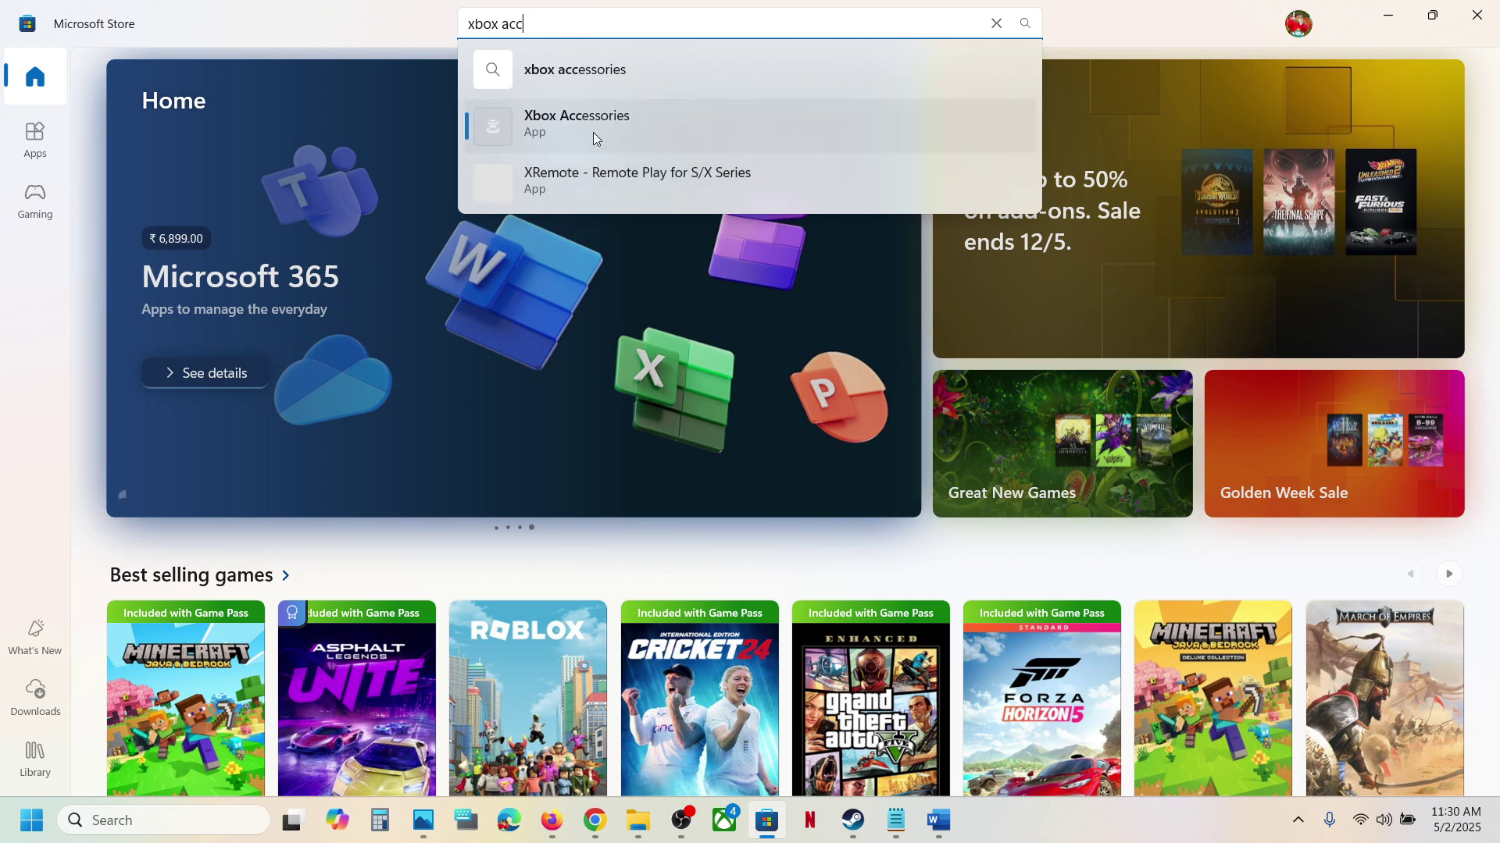
click(592, 133)
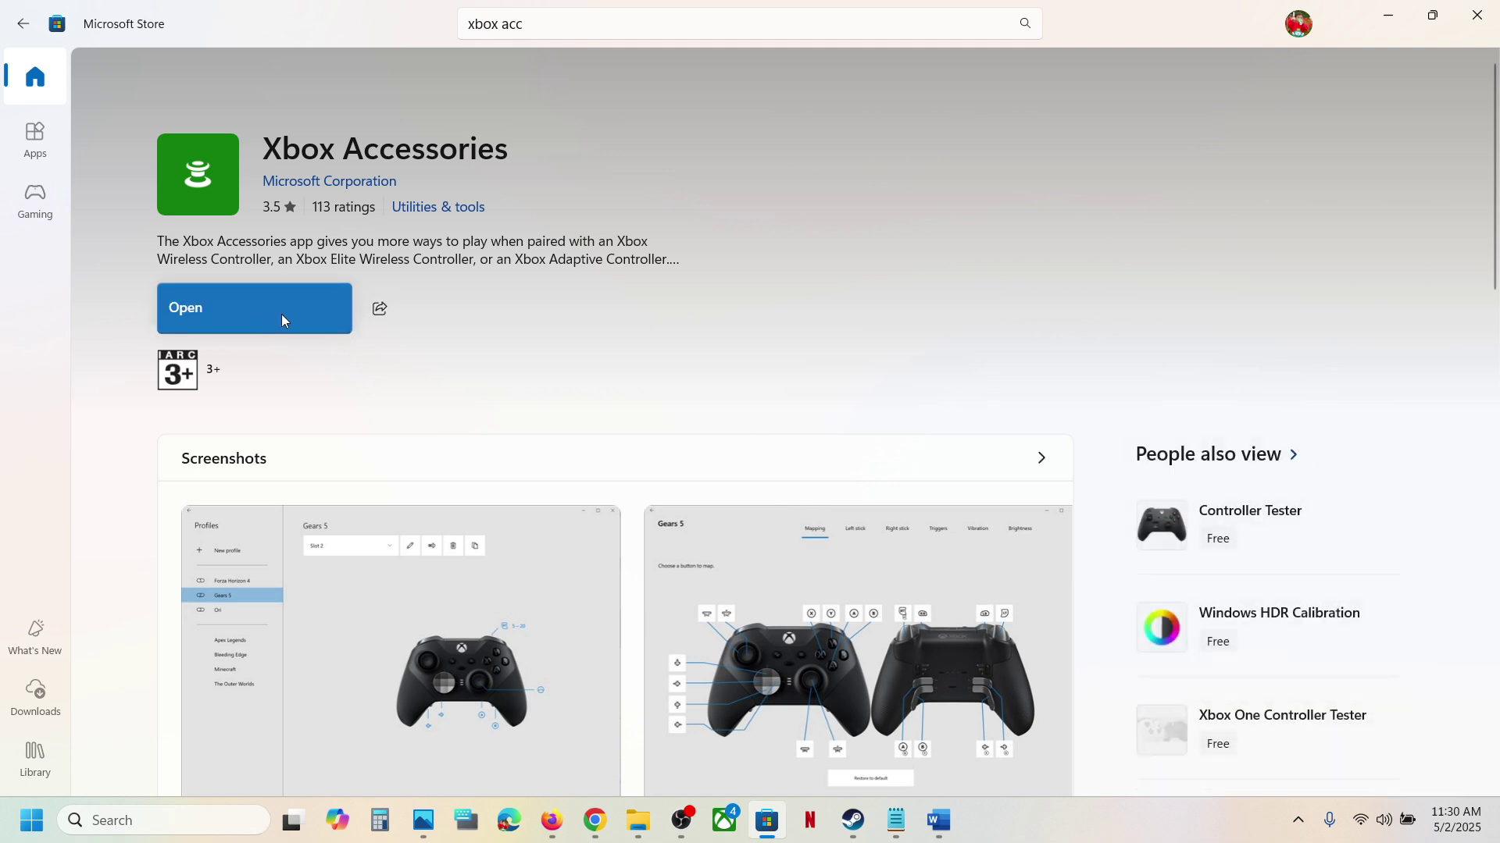
click(278, 317)
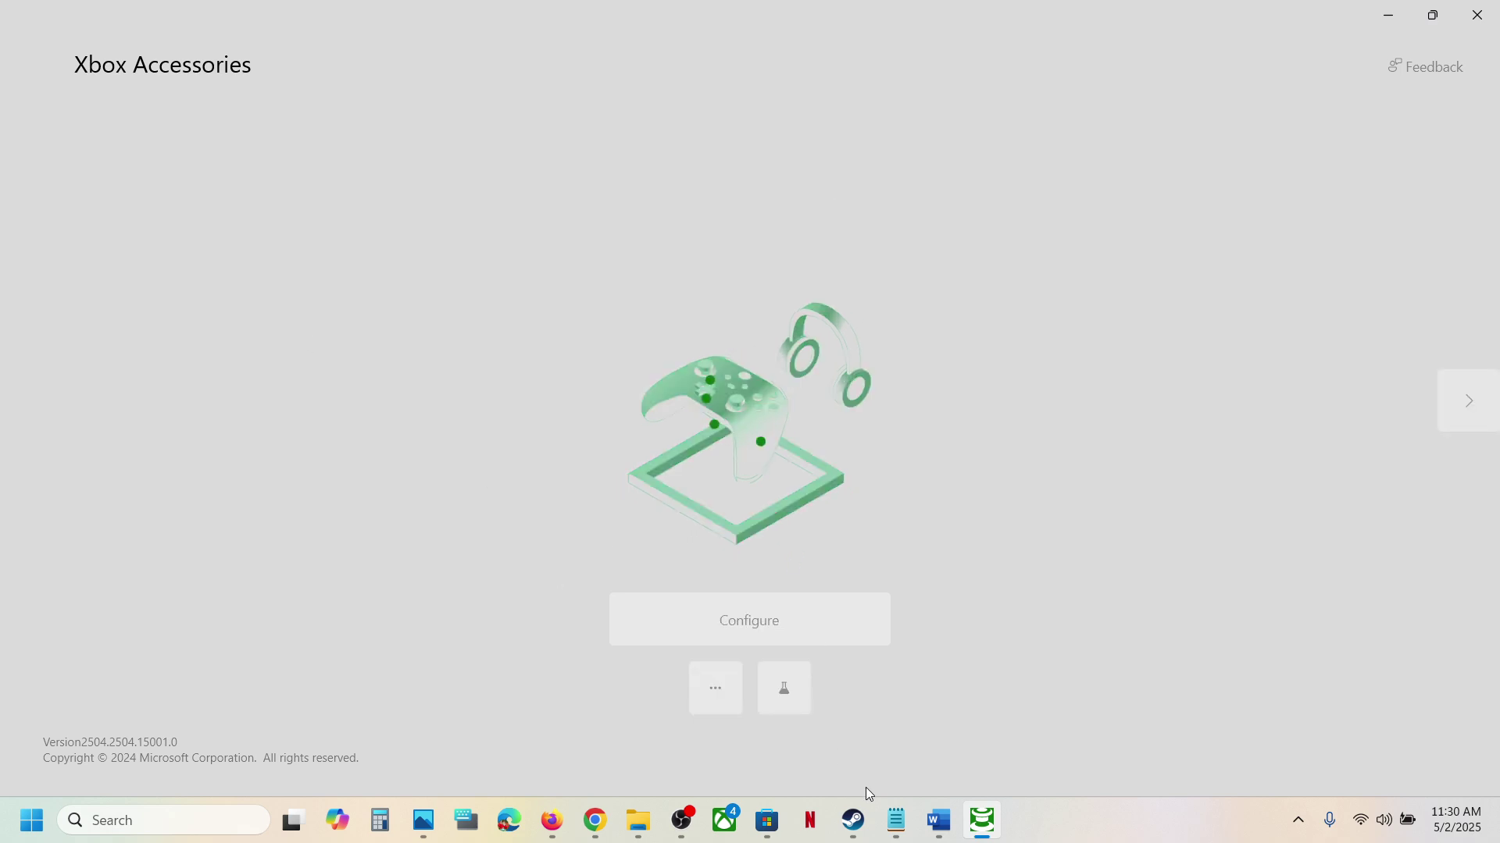
Check the notes' reminder to connect the controller by USB cable.
click(942, 834)
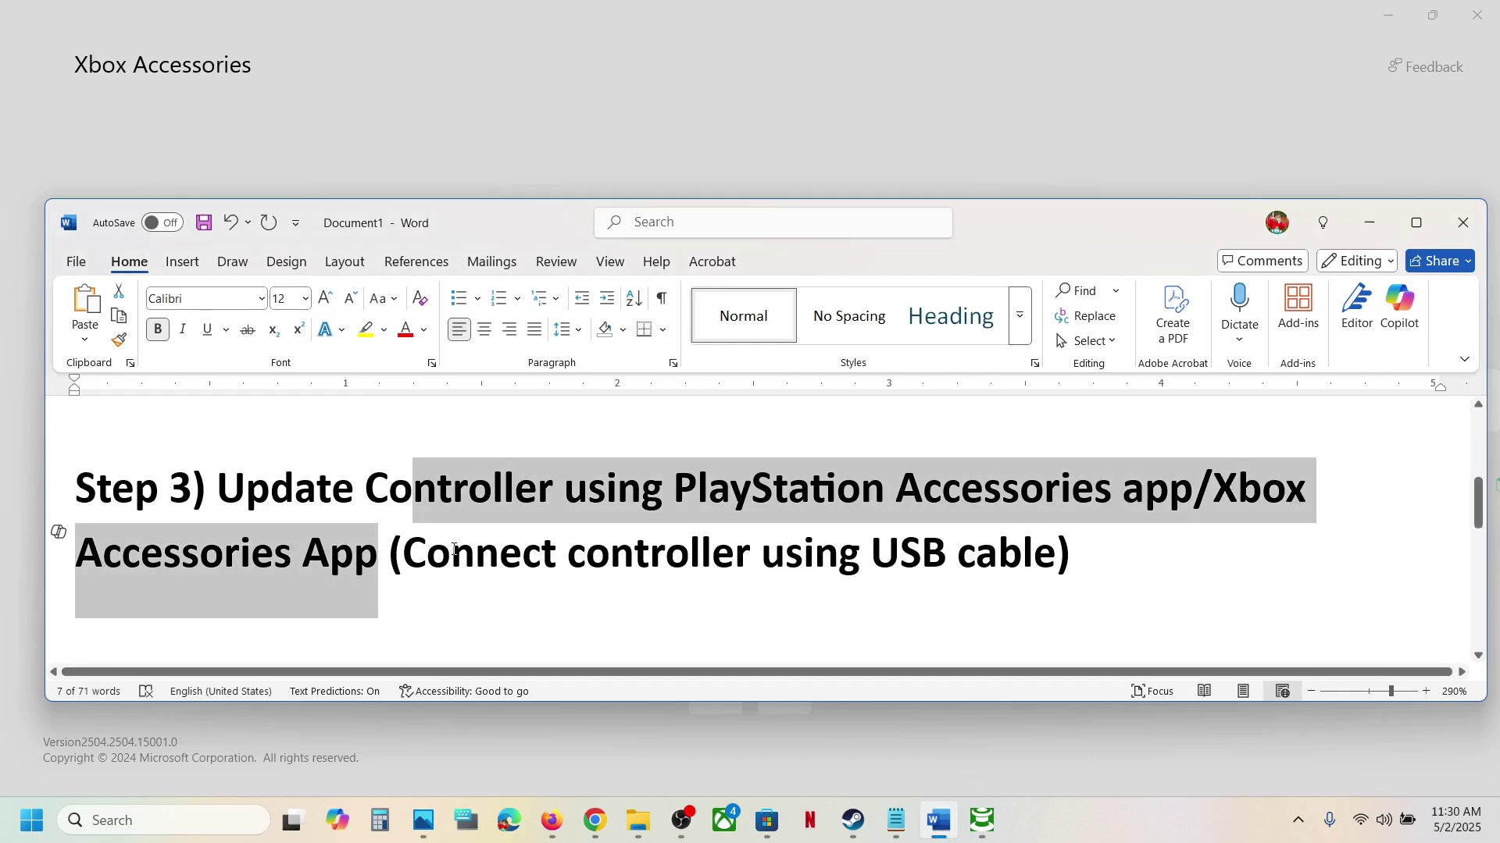
drag(454, 549, 1055, 556)
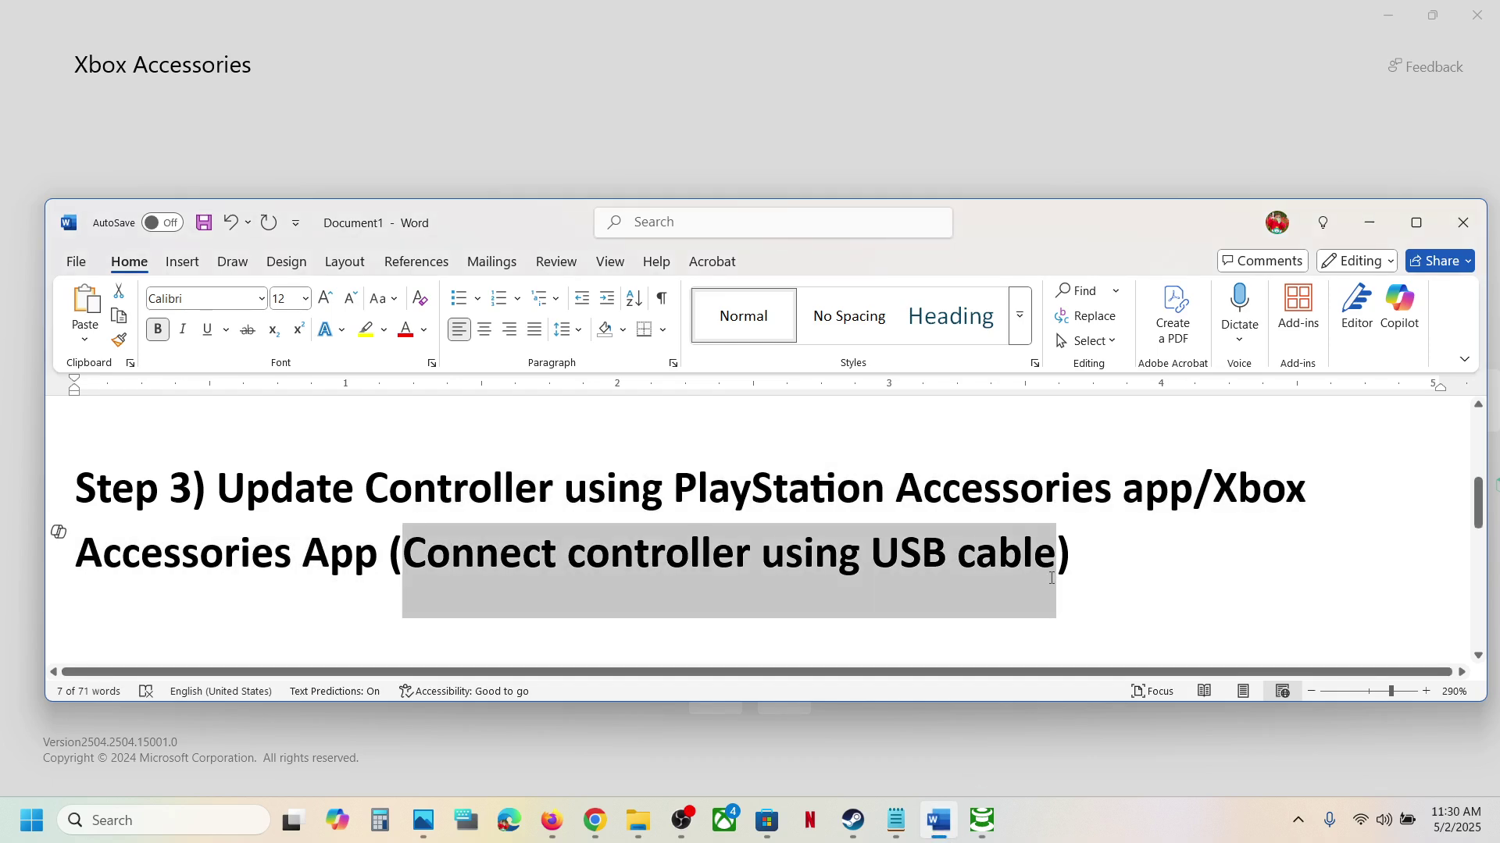
click(1369, 227)
Run the firmware update on the Xbox Wireless Controller from its options in Xbox Accessories.
click(714, 694)
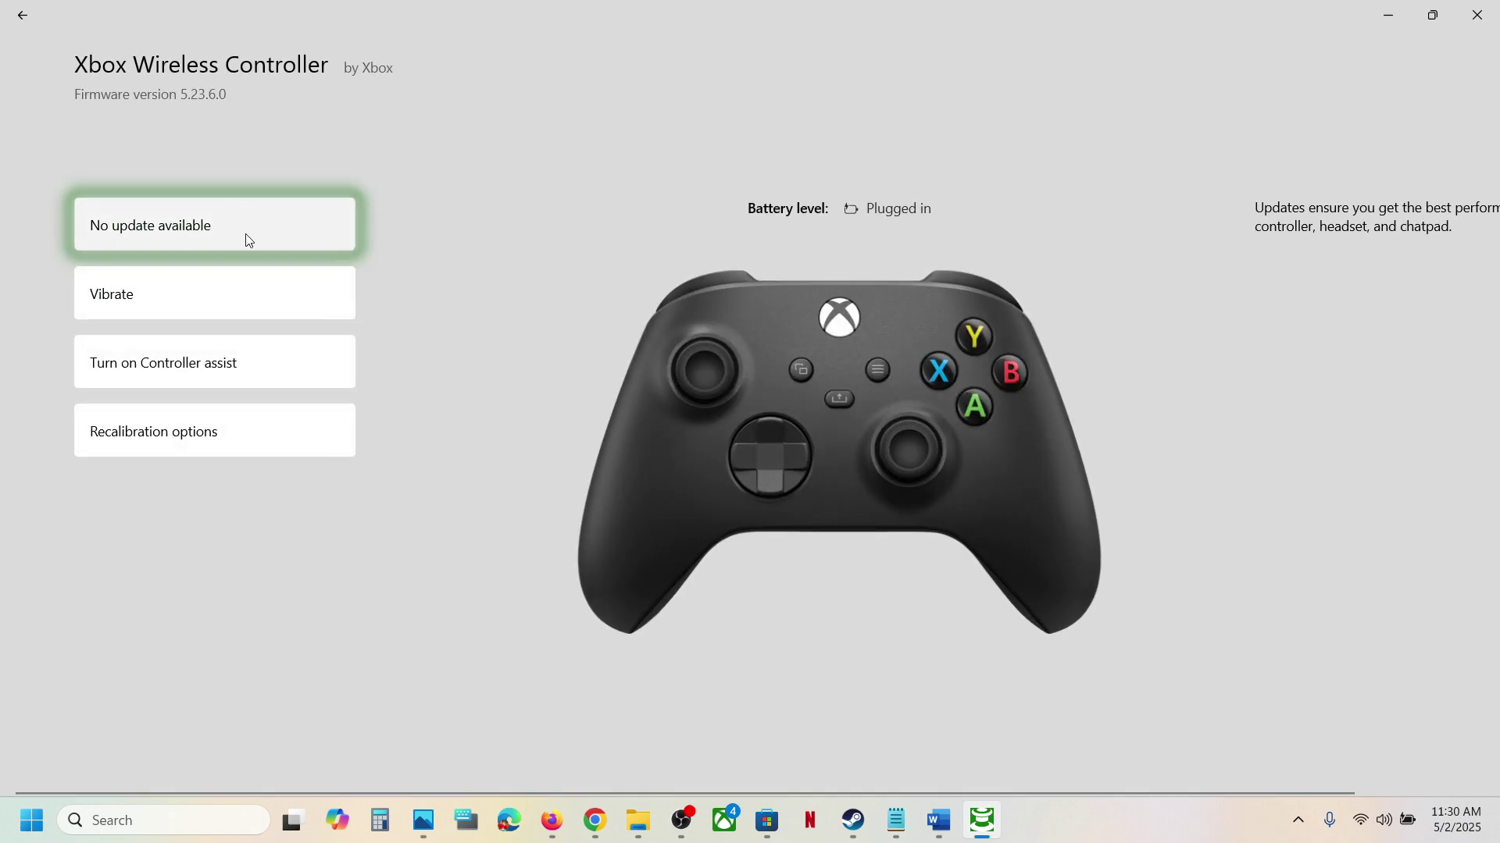
click(195, 234)
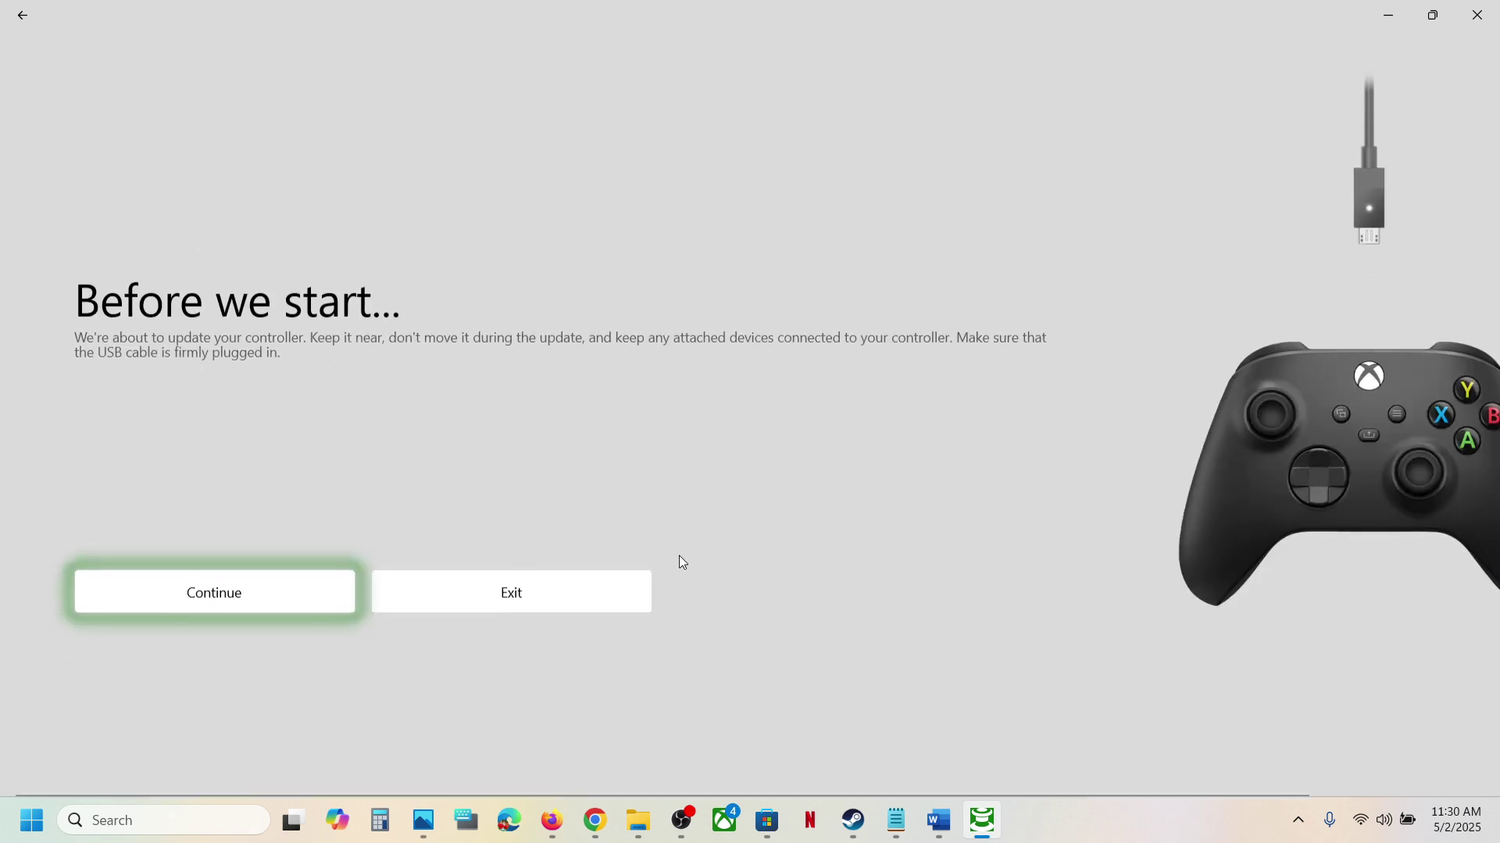
click(262, 579)
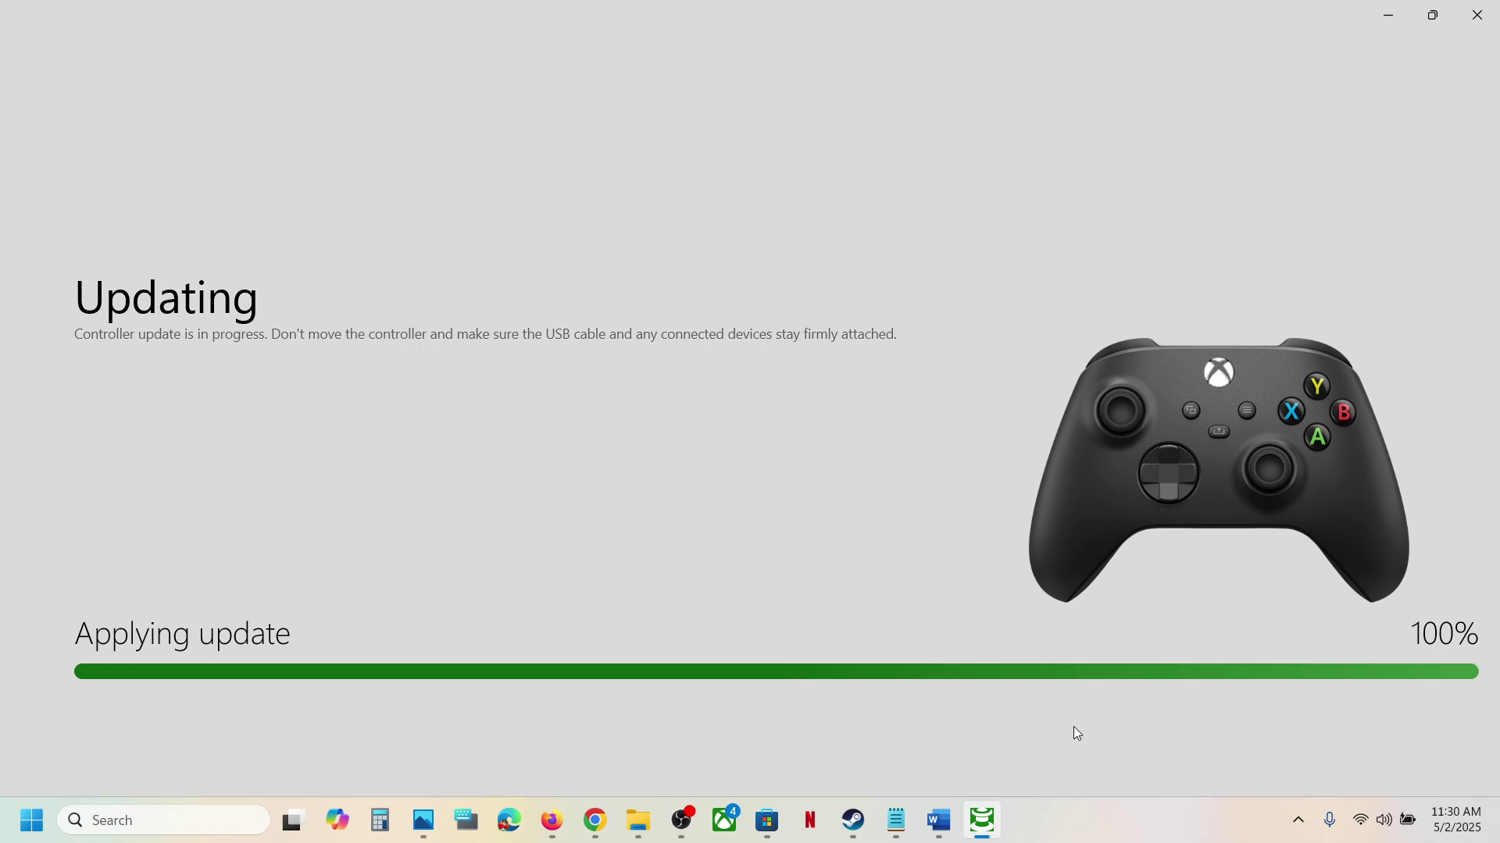
click(1160, 805)
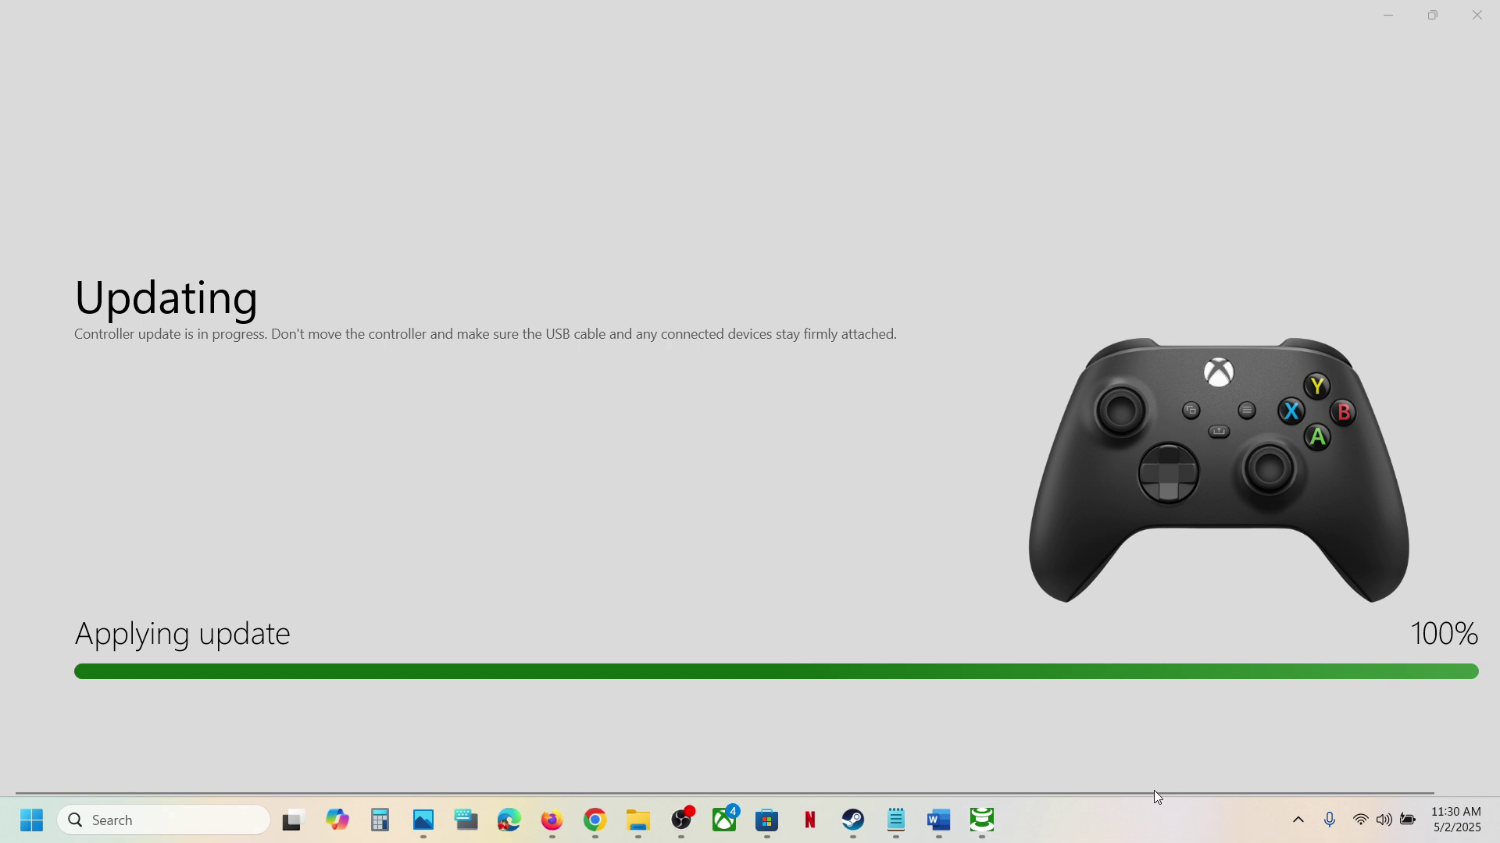
Open a new Chrome window and select the PlayStation Accessories app name in the notes.
right_click(595, 820)
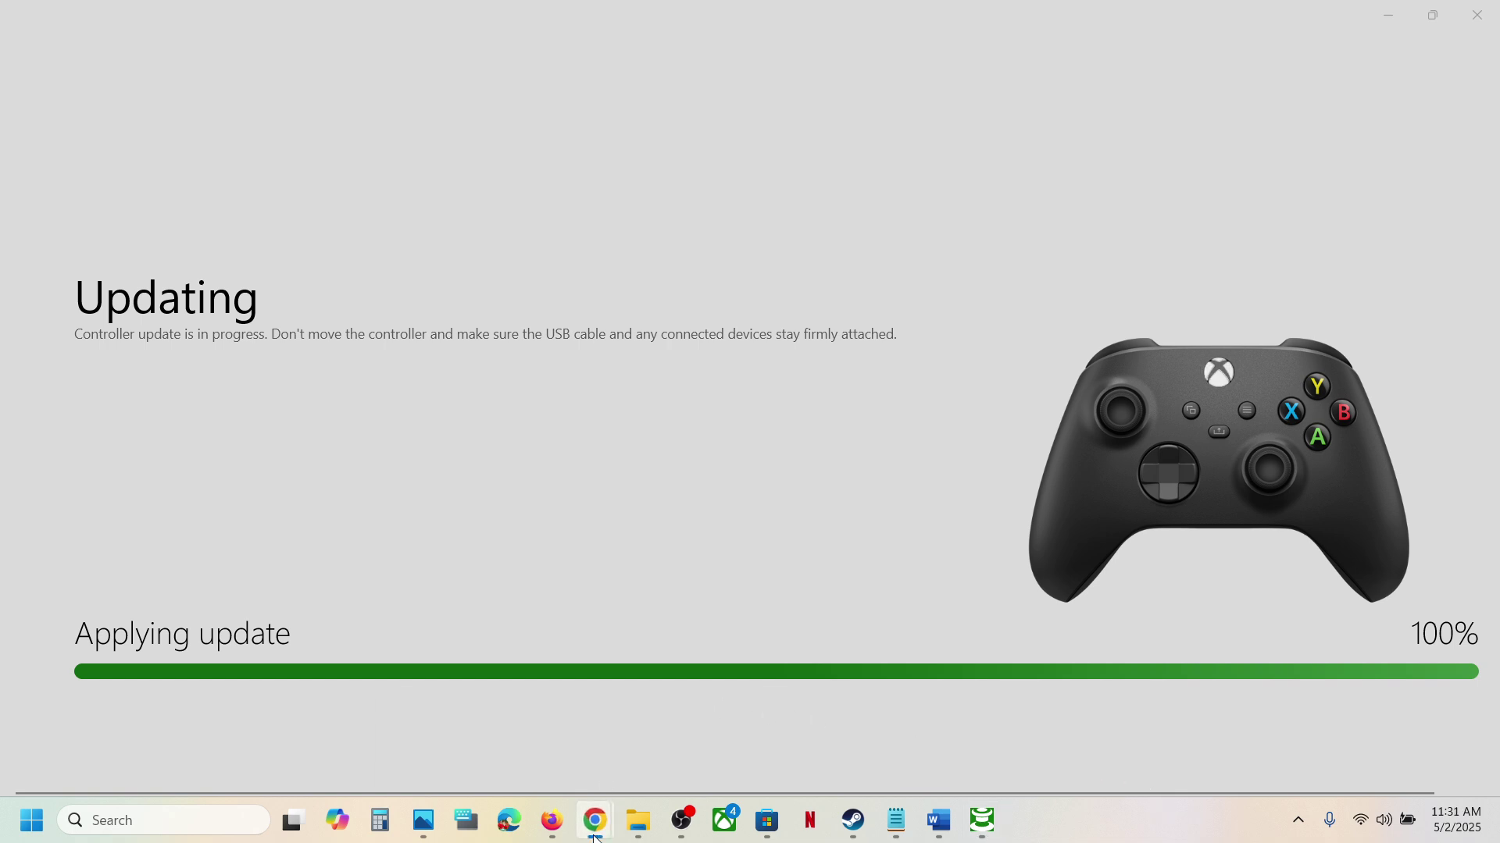
click(564, 636)
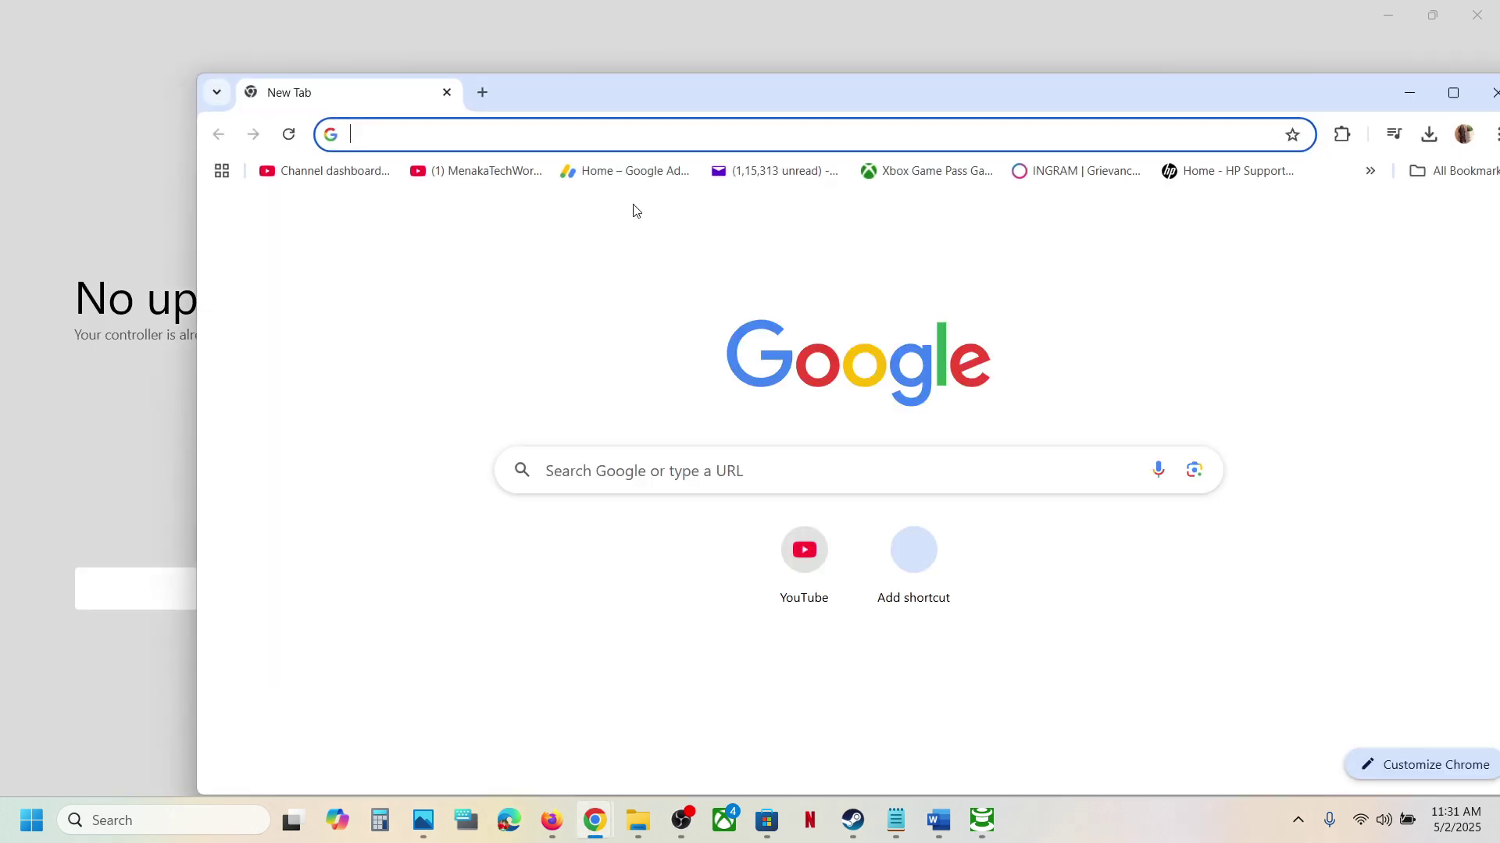
click(939, 822)
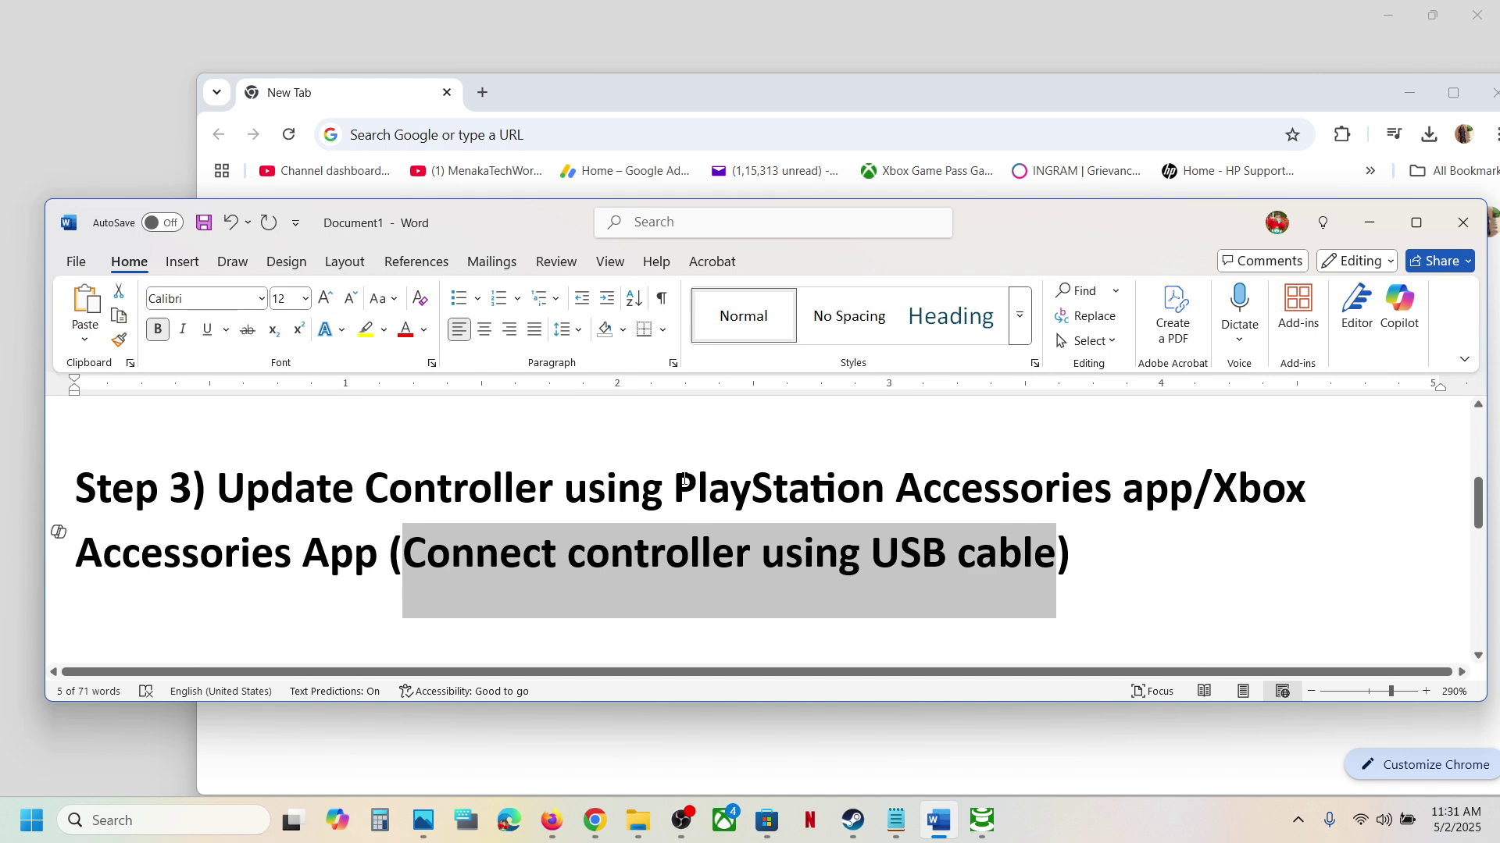
drag(685, 479, 1157, 487)
key(ctrl+c)
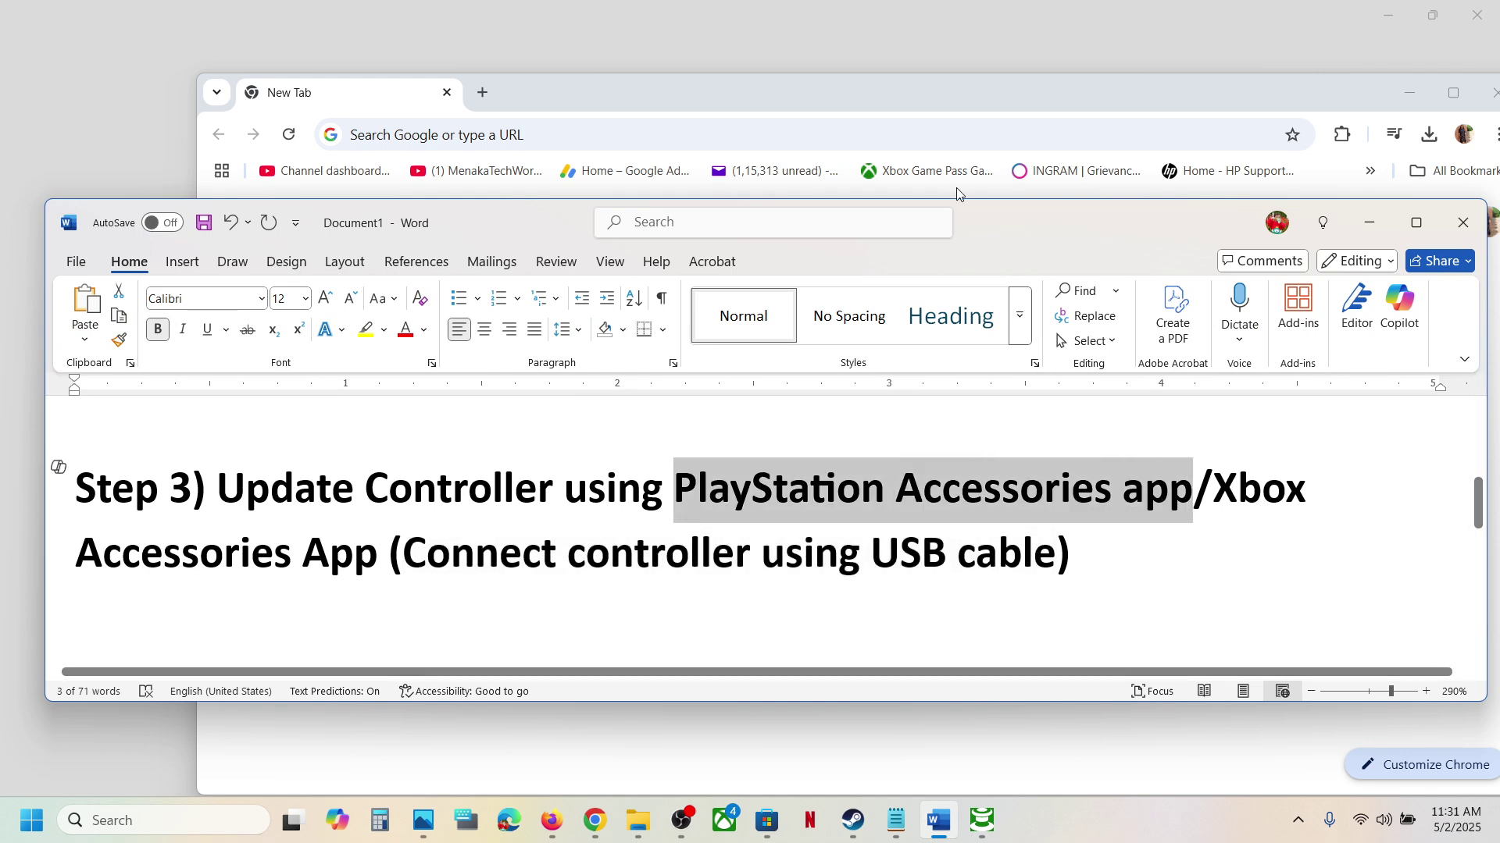
Search for the app and download PlayStationAccessoriesInstaller.exe from the official playstation.net page.
click(865, 87)
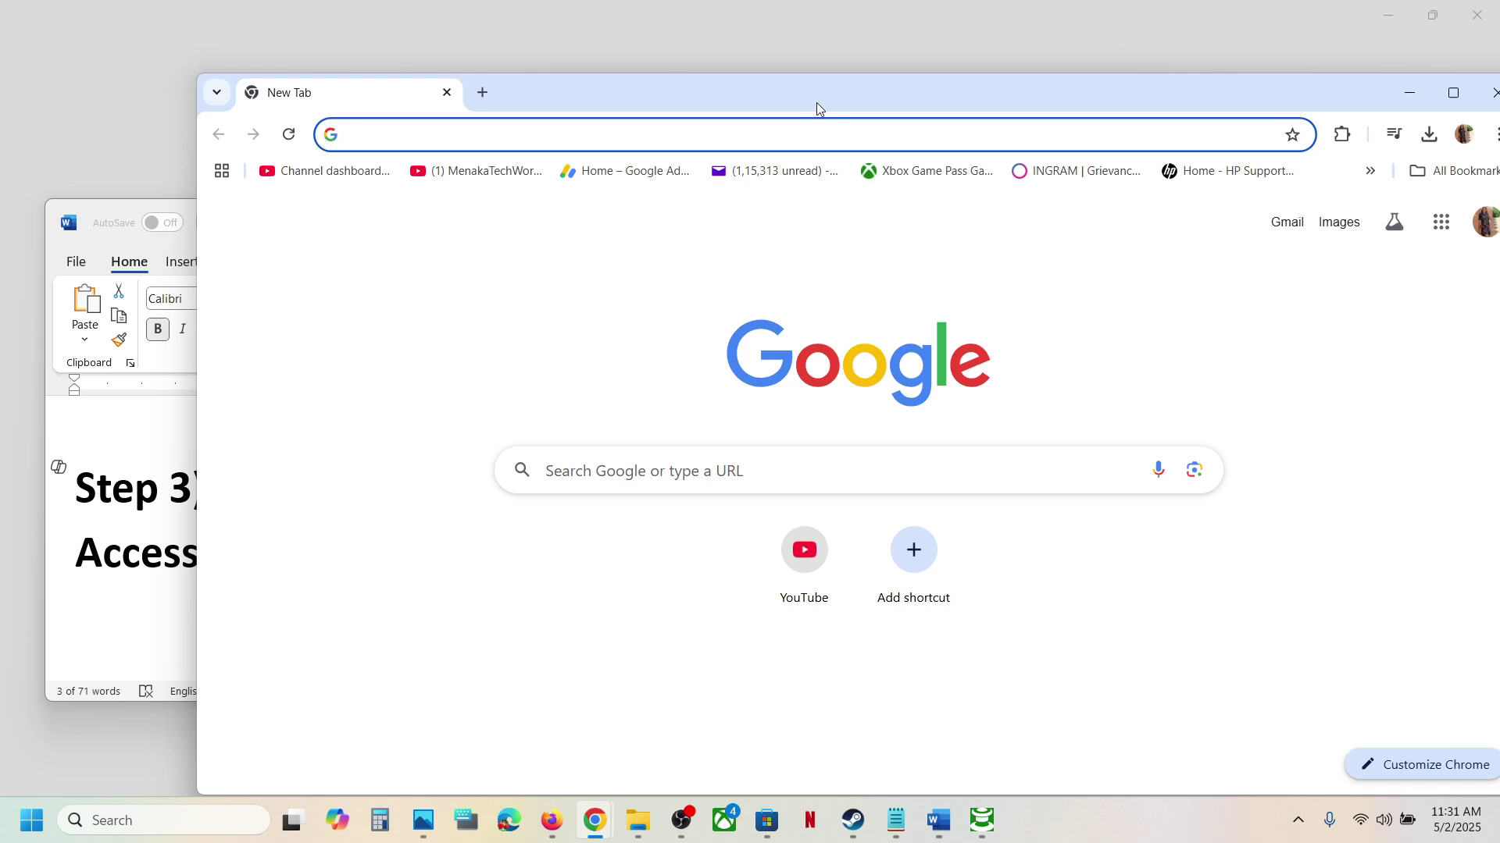
key(ctrl+v)
key(Return)
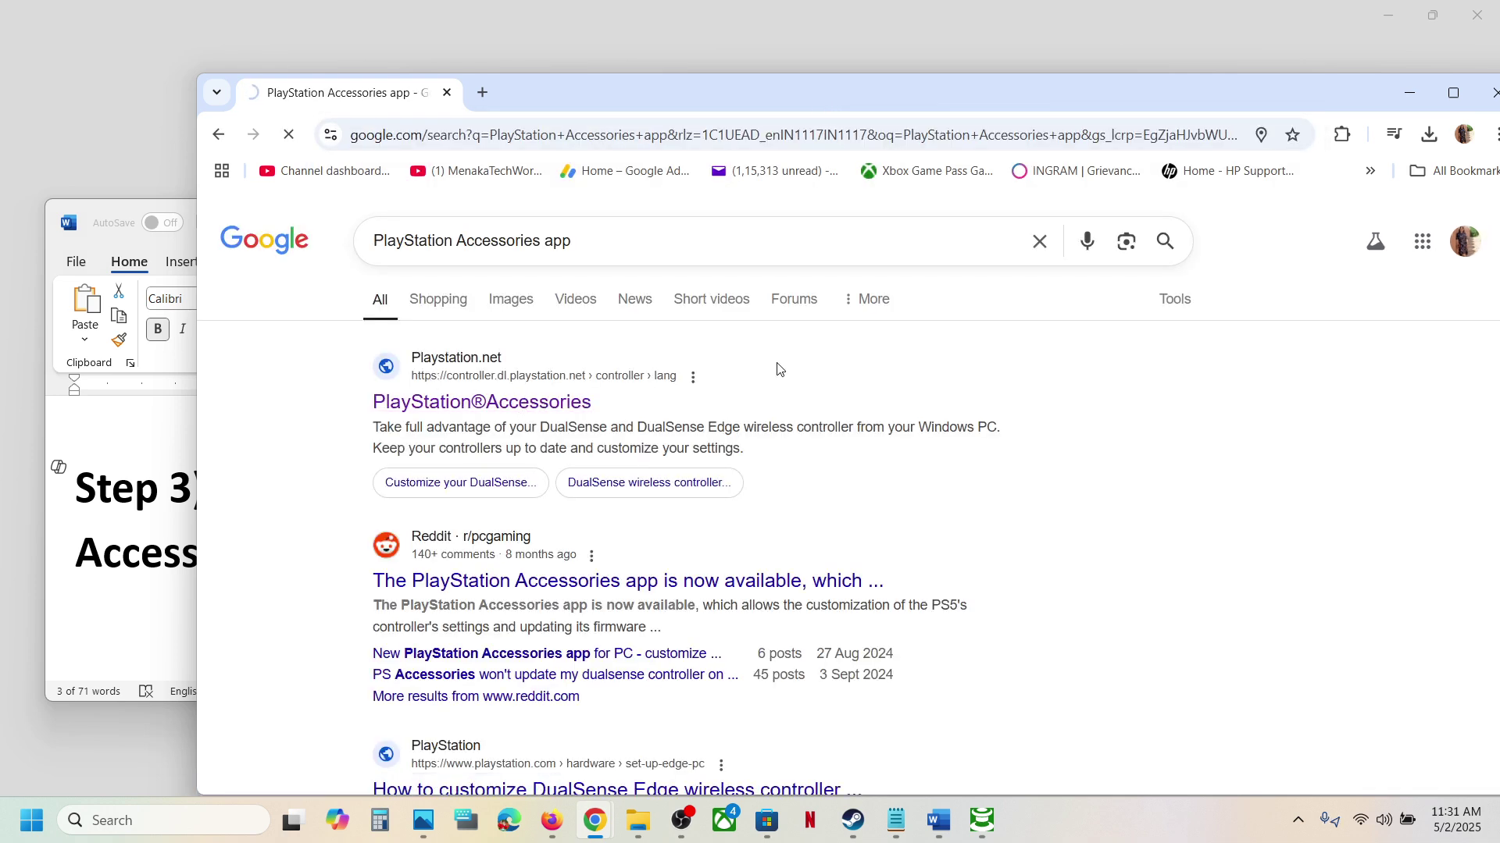
click(1451, 94)
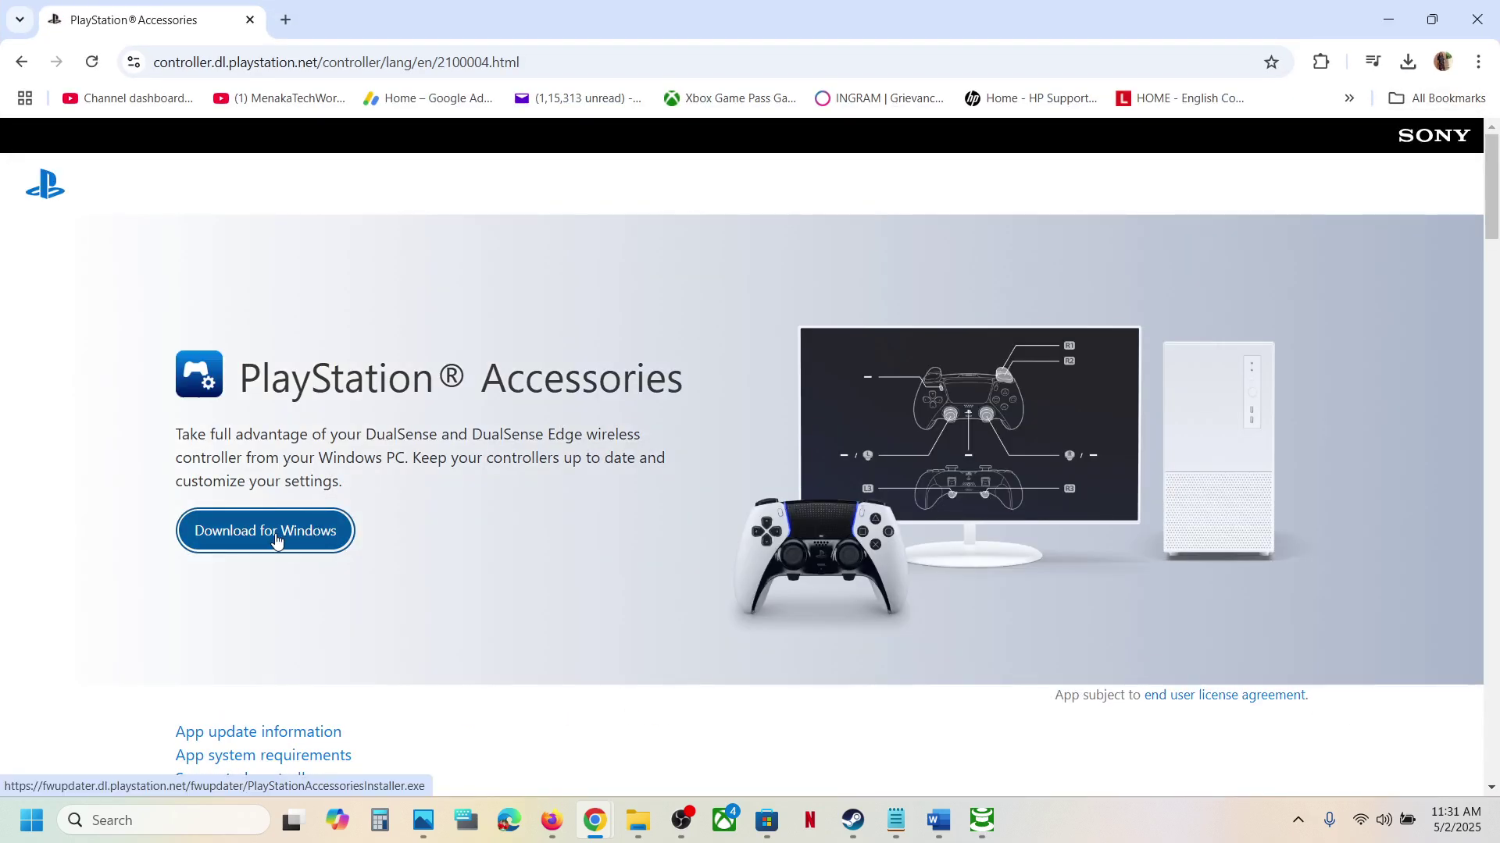
click(275, 539)
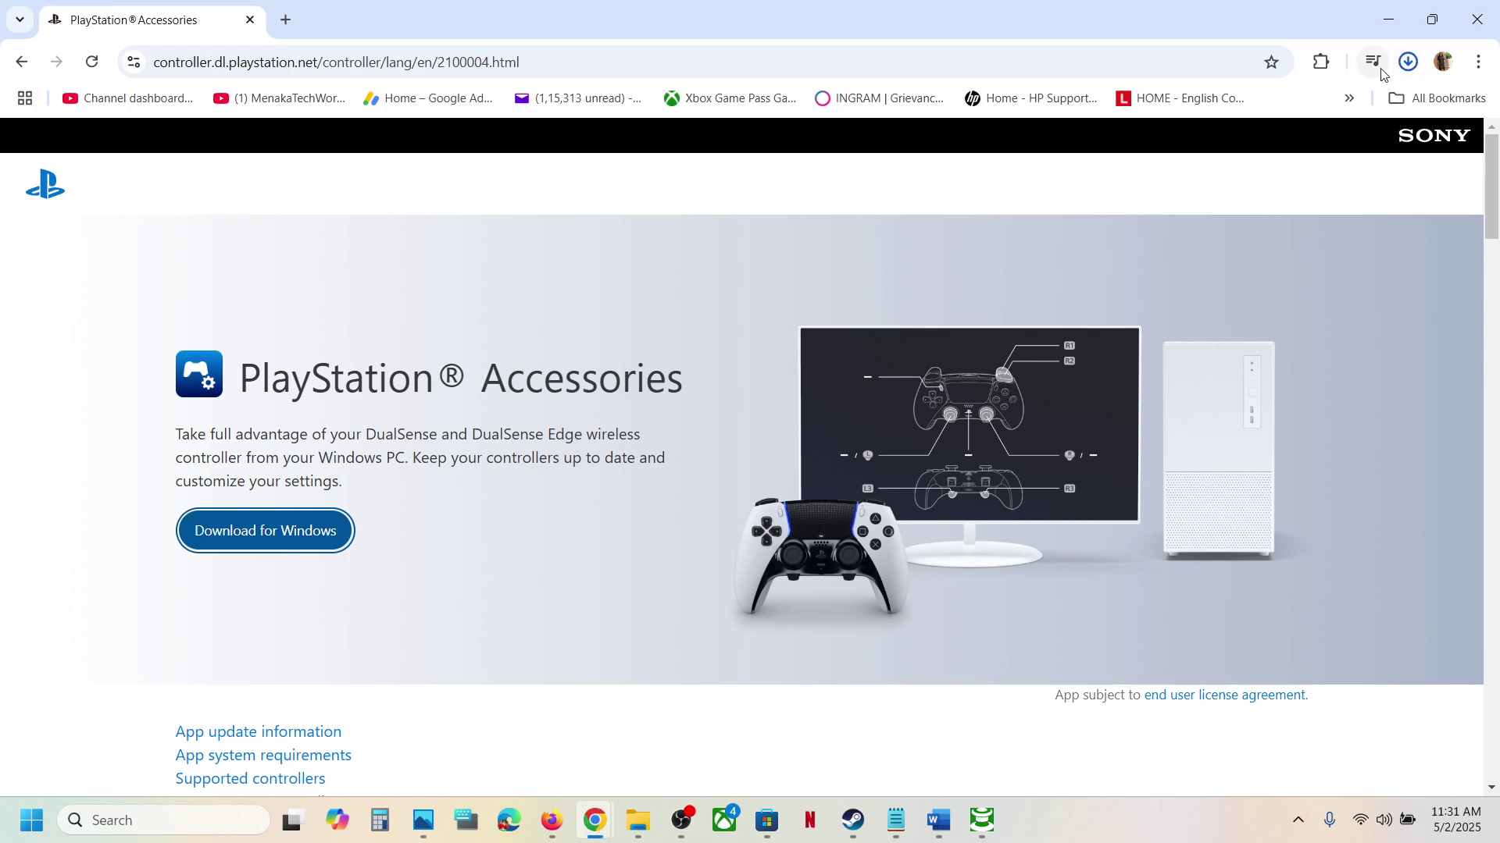
click(1408, 62)
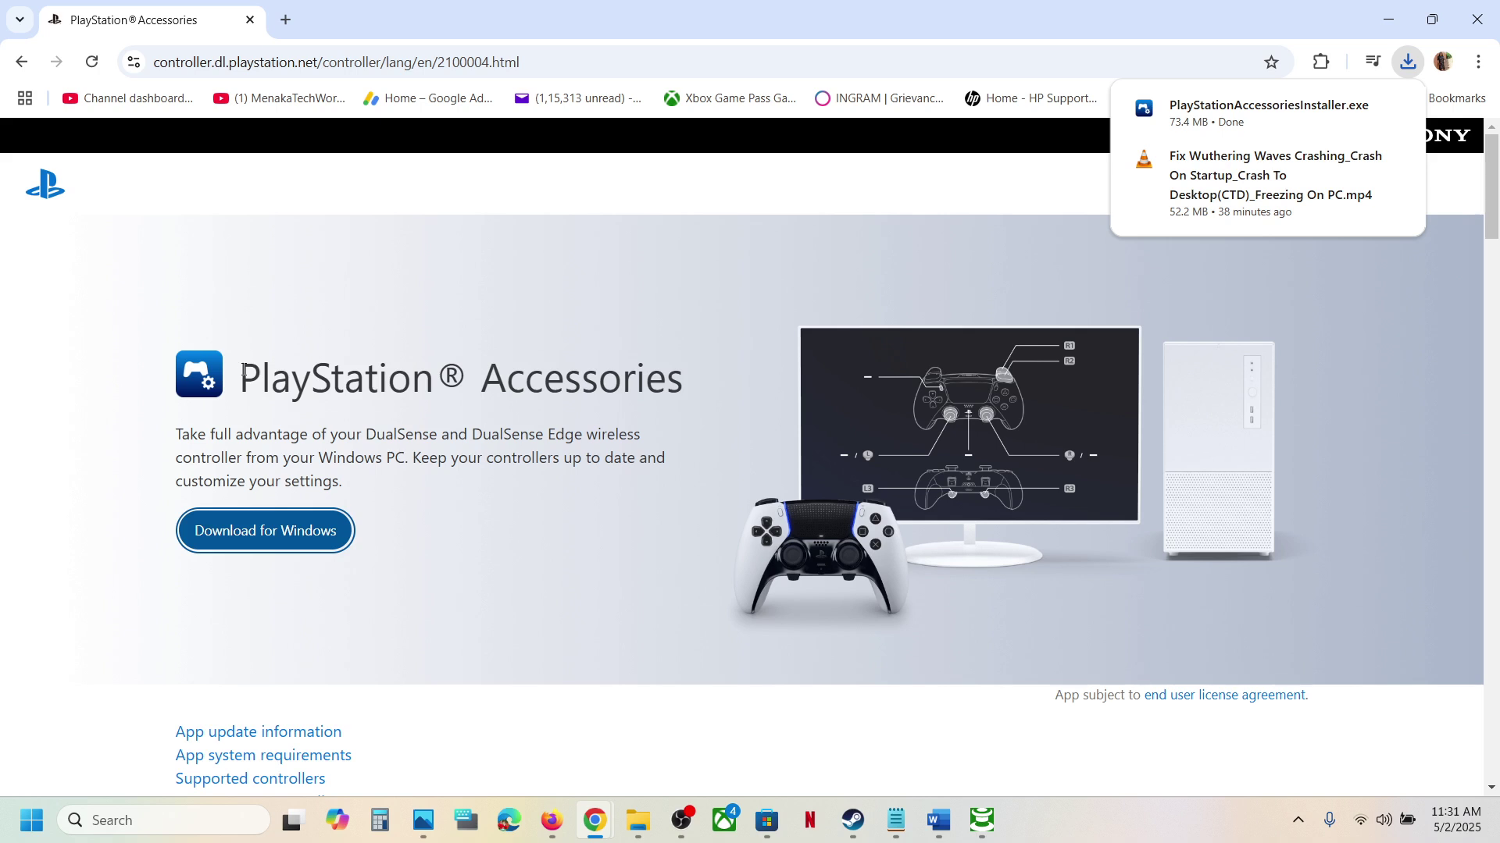
drag(244, 370, 698, 381)
key(ctrl+c)
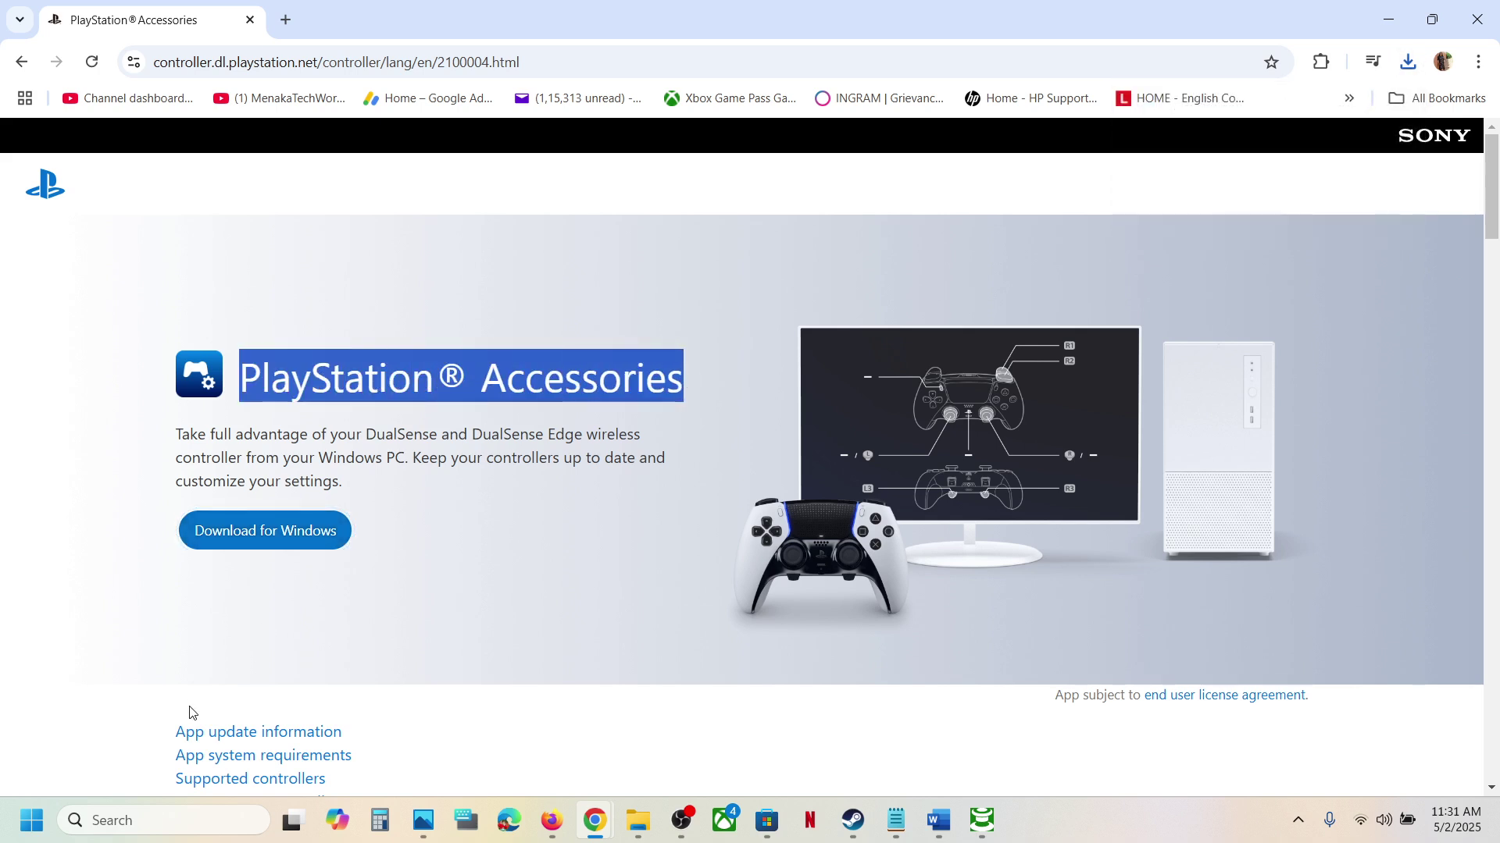
click(167, 820)
key(ctrl+v)
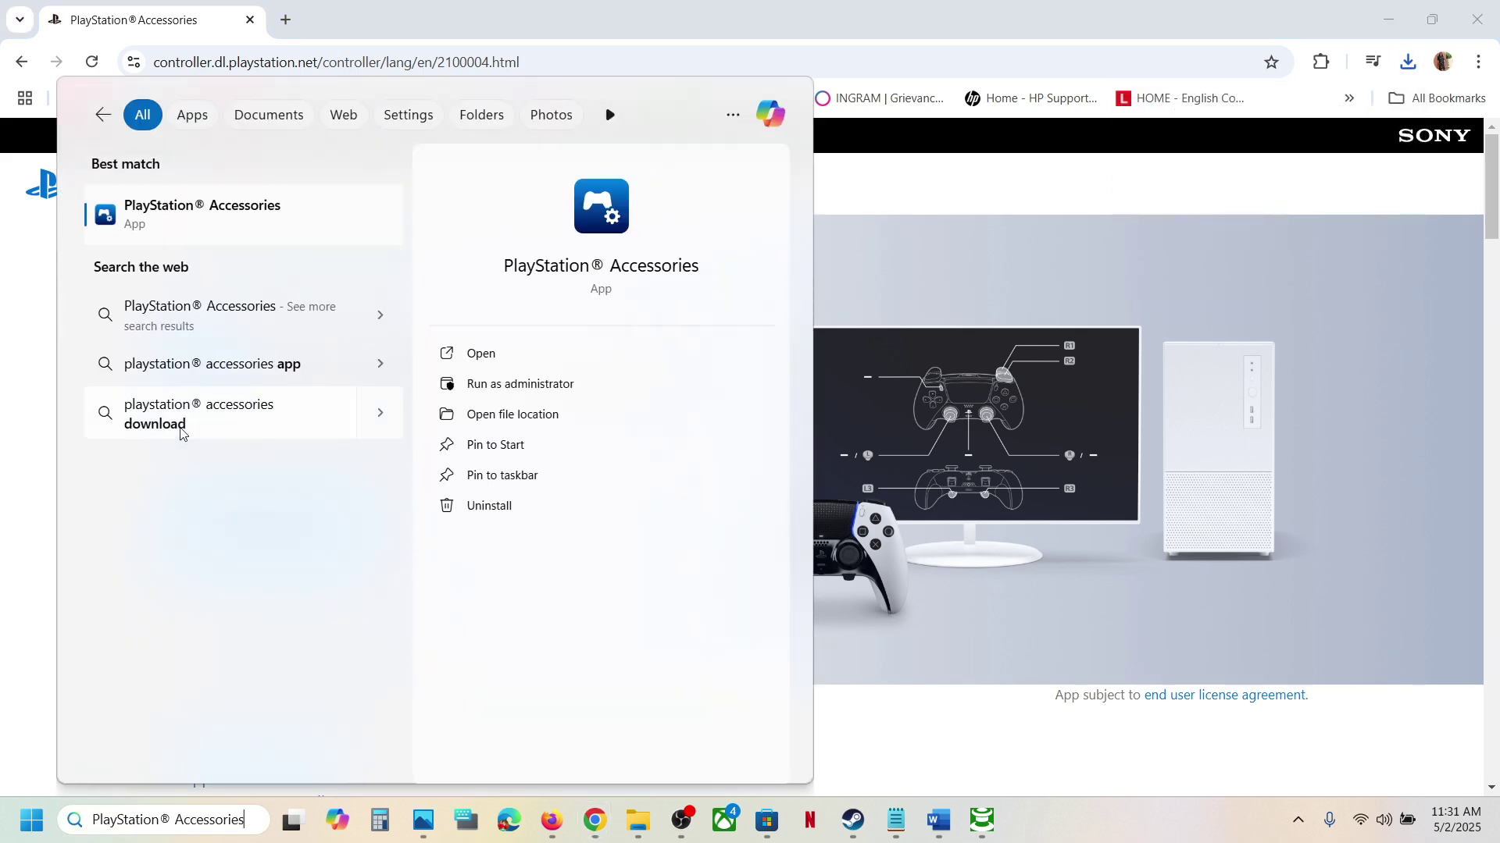
click(235, 215)
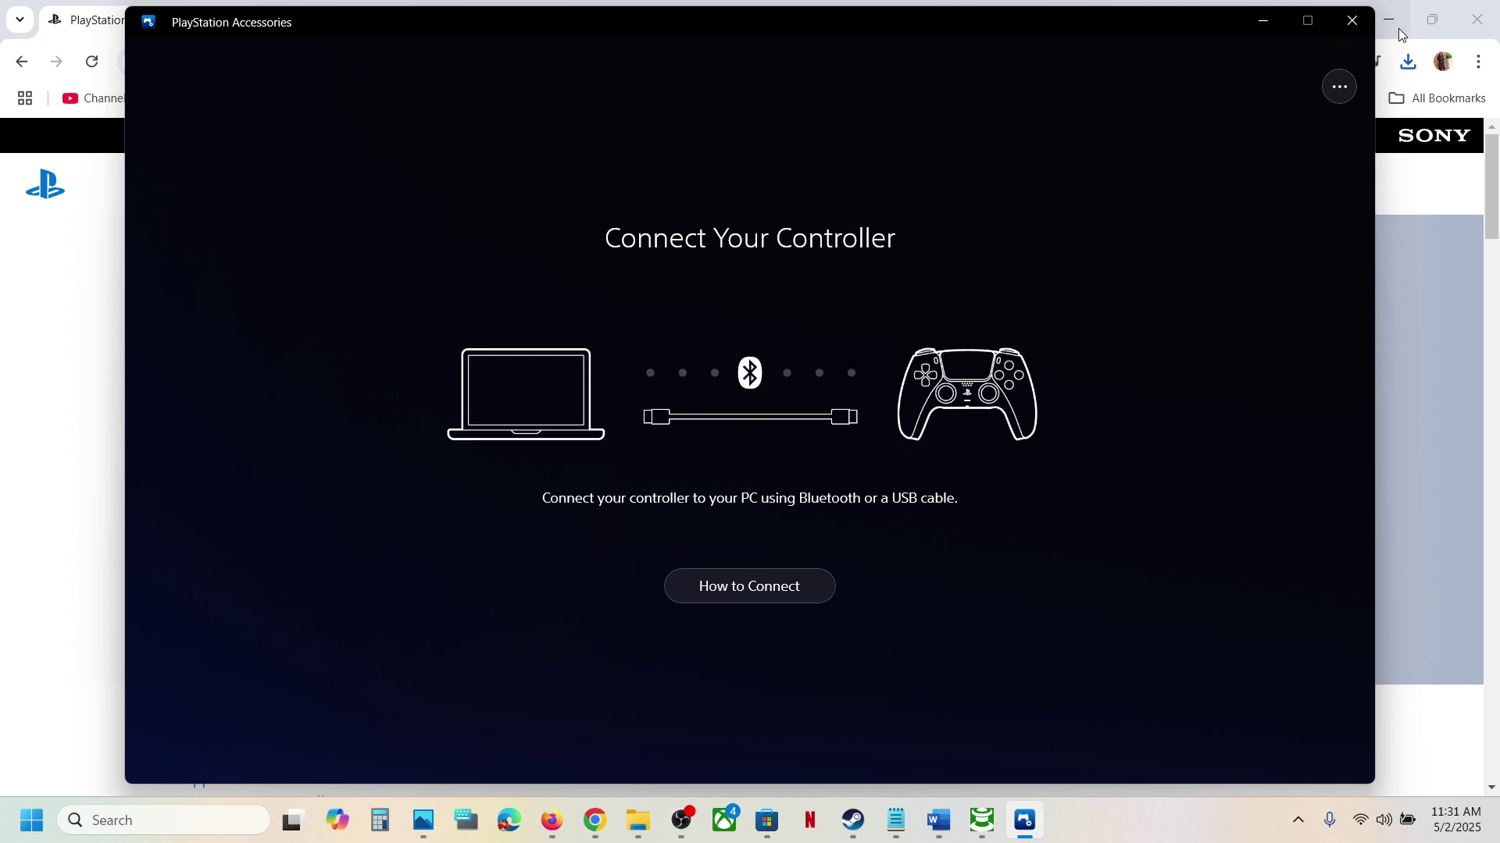
click(1352, 21)
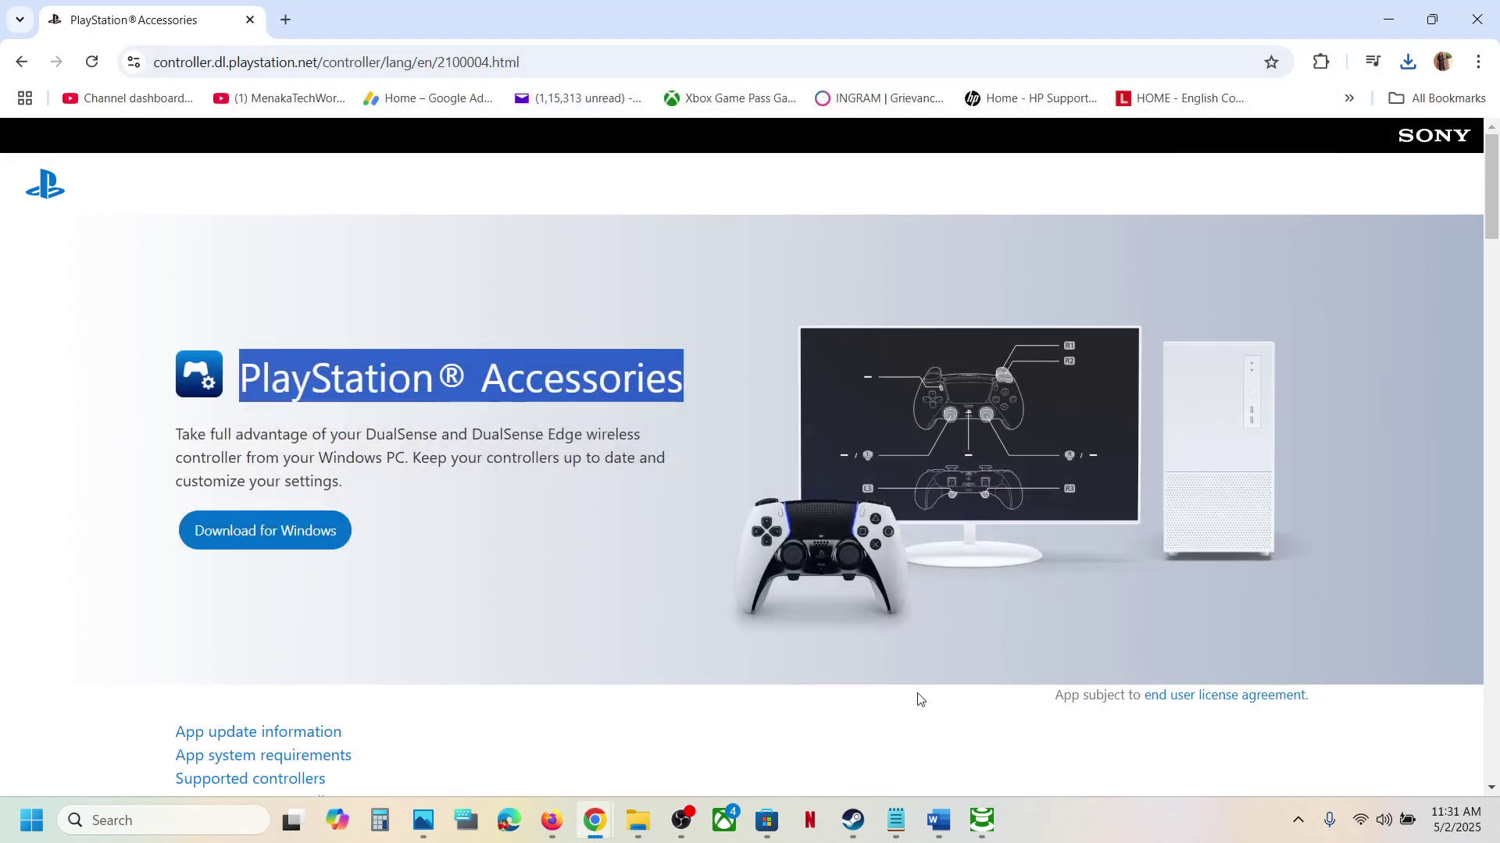
Maximize the Word notes and highlight the Step 4 unplug-extra-devices instructions.
click(859, 824)
click(938, 830)
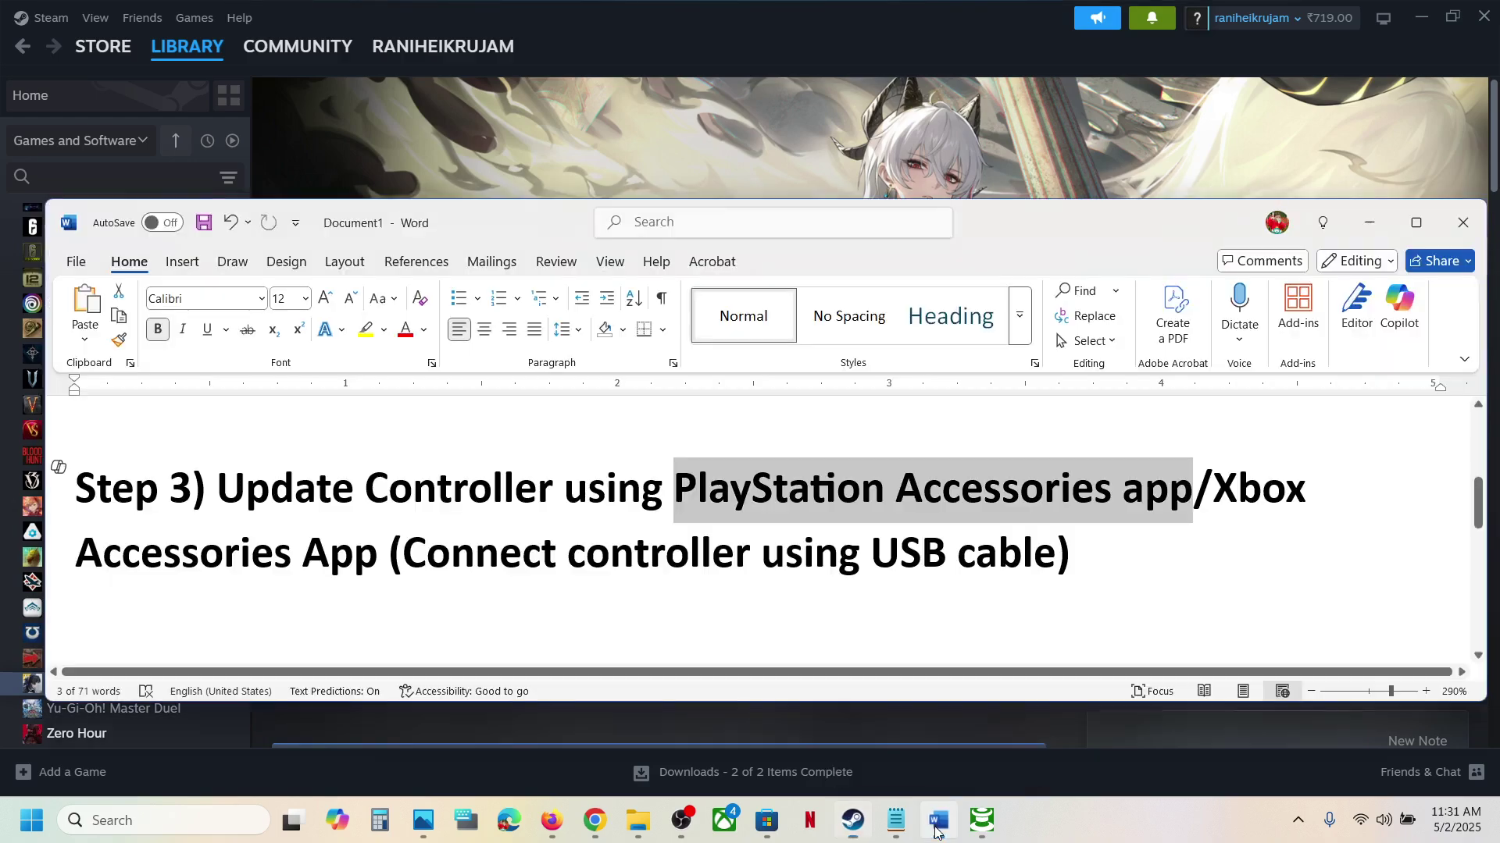
scroll(632, 431, down, 4)
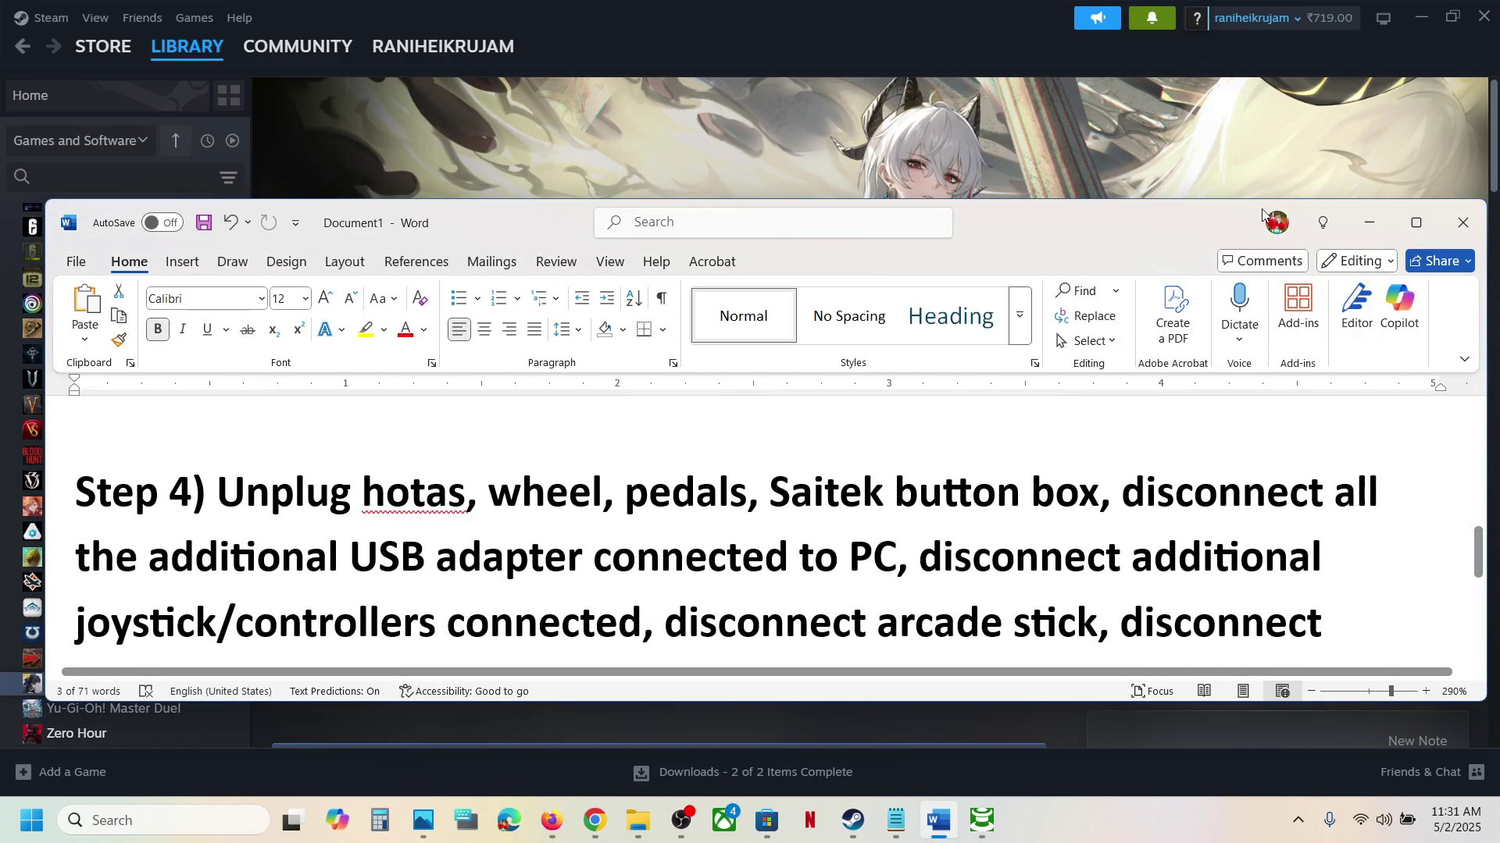
click(1416, 223)
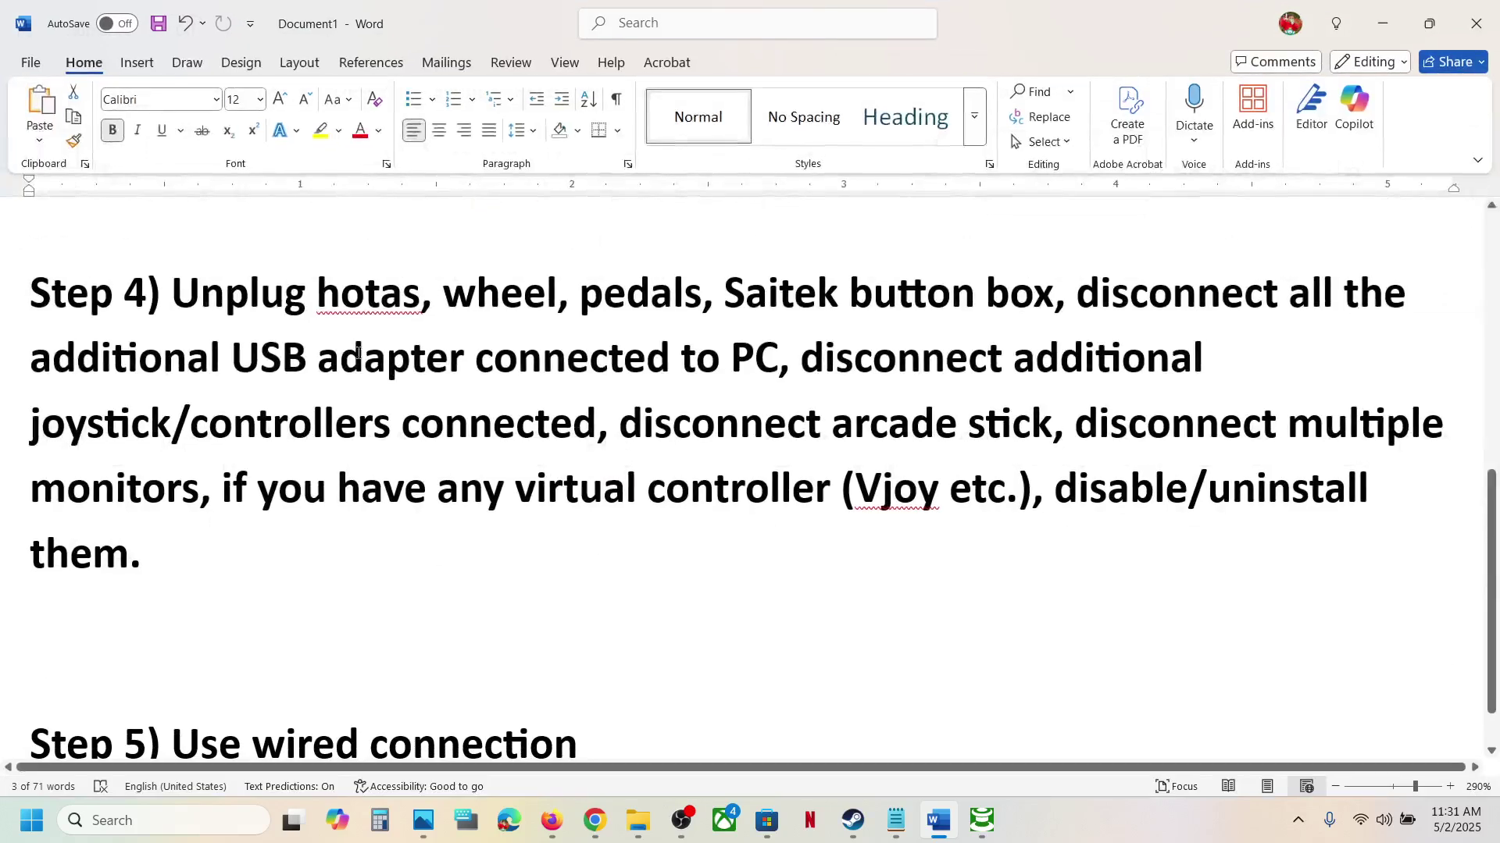
drag(238, 286, 435, 492)
Highlight the virtual controller instruction, then move on to Step 5, 'Use wired connection'.
click(483, 493)
drag(260, 495, 349, 539)
click(329, 546)
scroll(330, 546, down, 1)
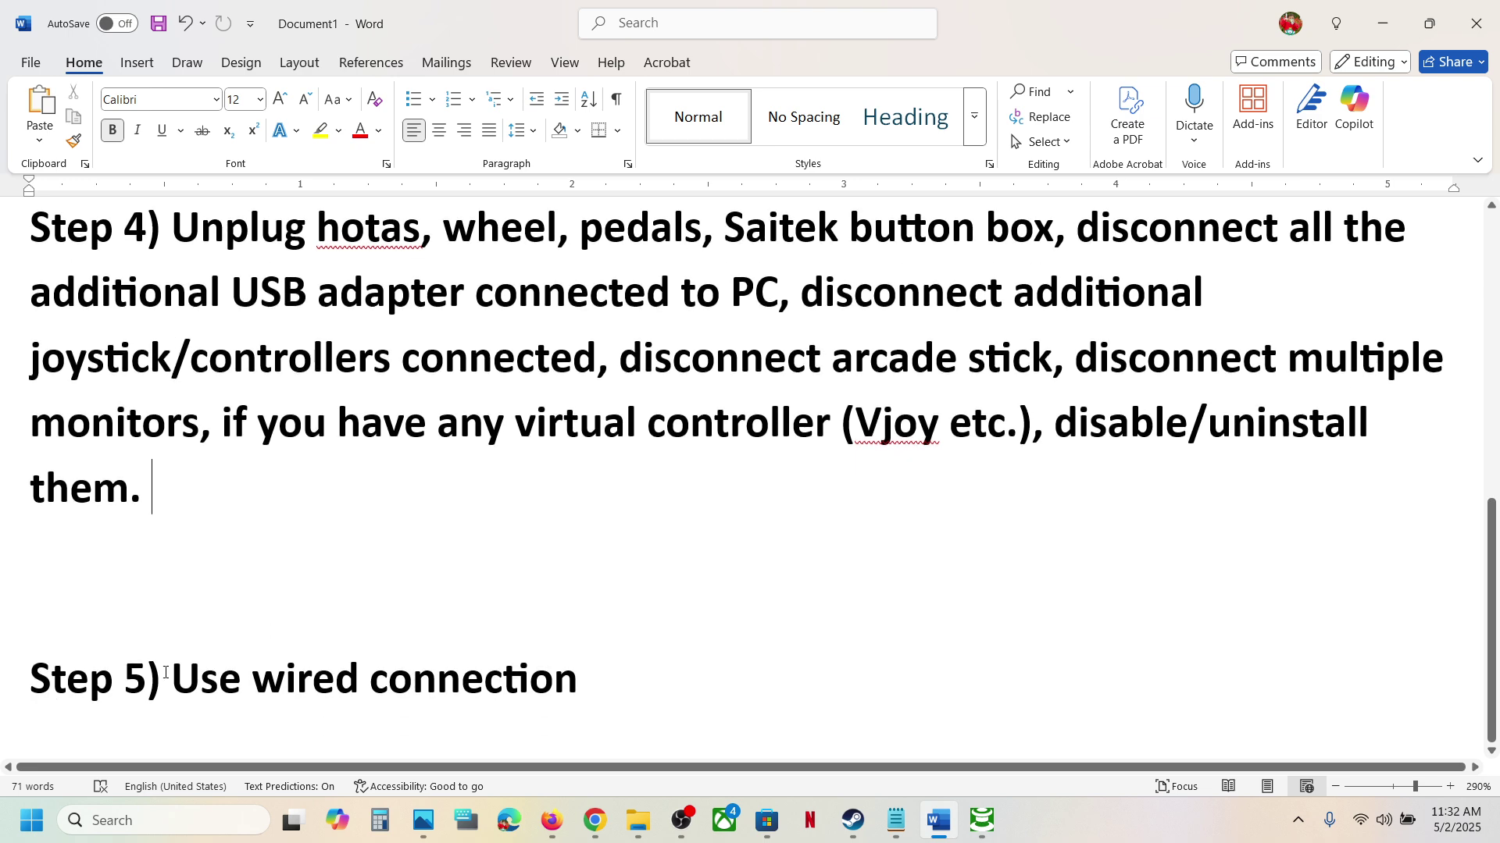
drag(149, 678, 633, 701)
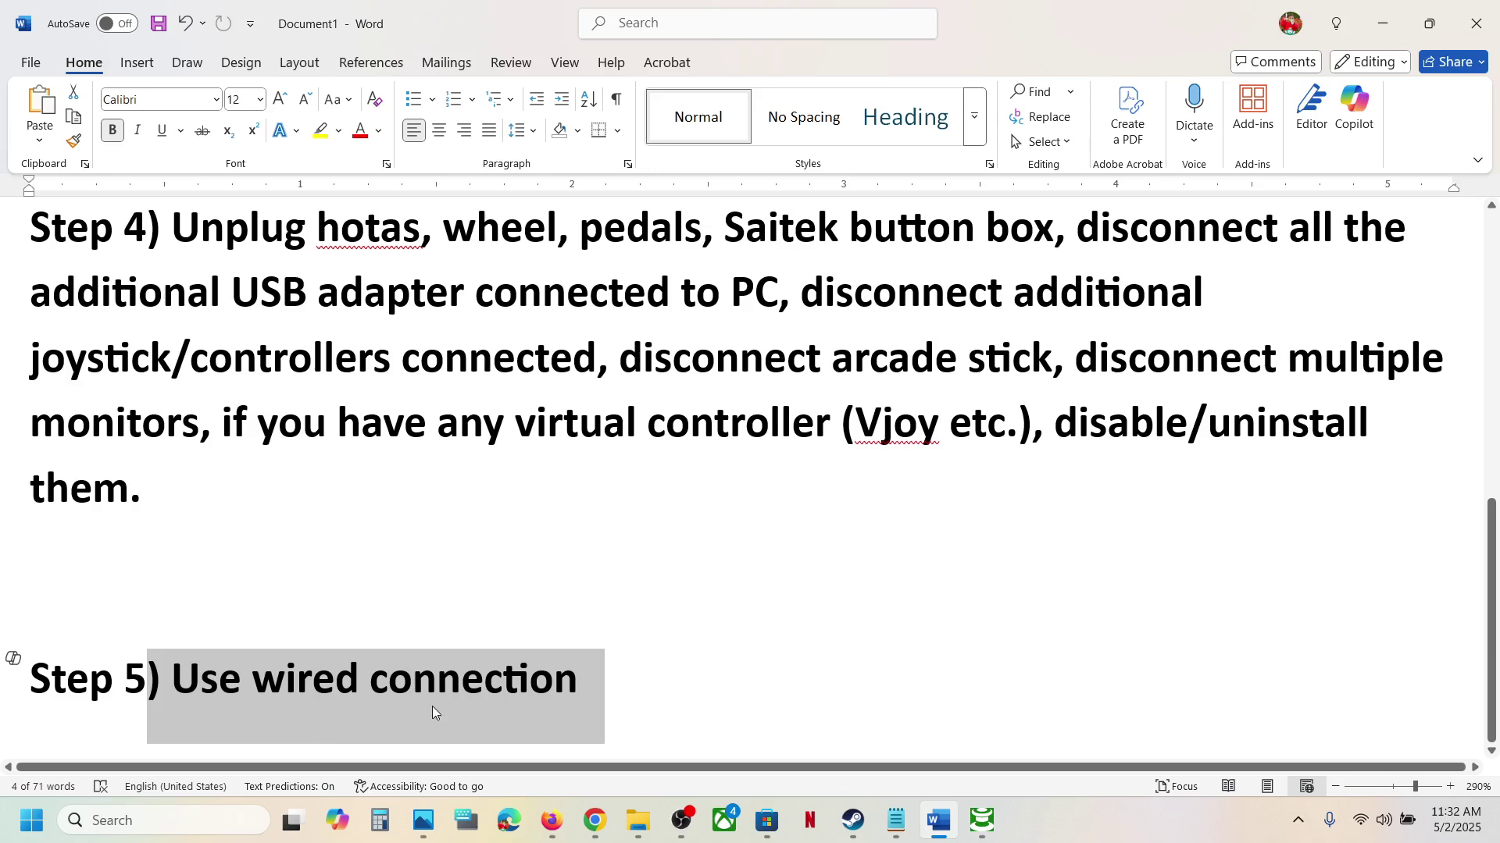
Bring Steam's Wuthering Waves library page, with its Play option, back to the front.
click(858, 827)
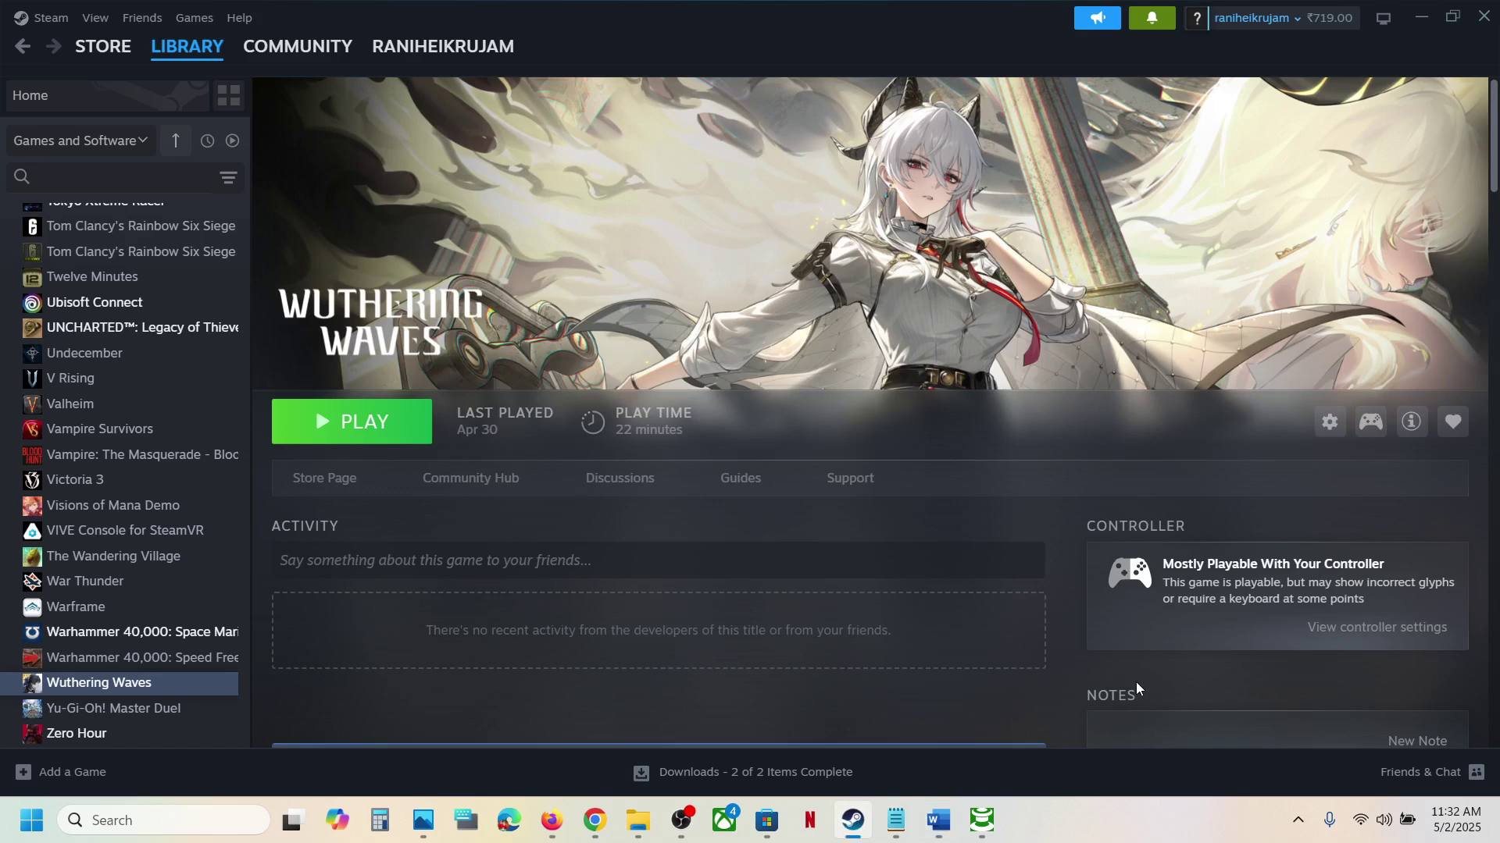
click(1093, 812)
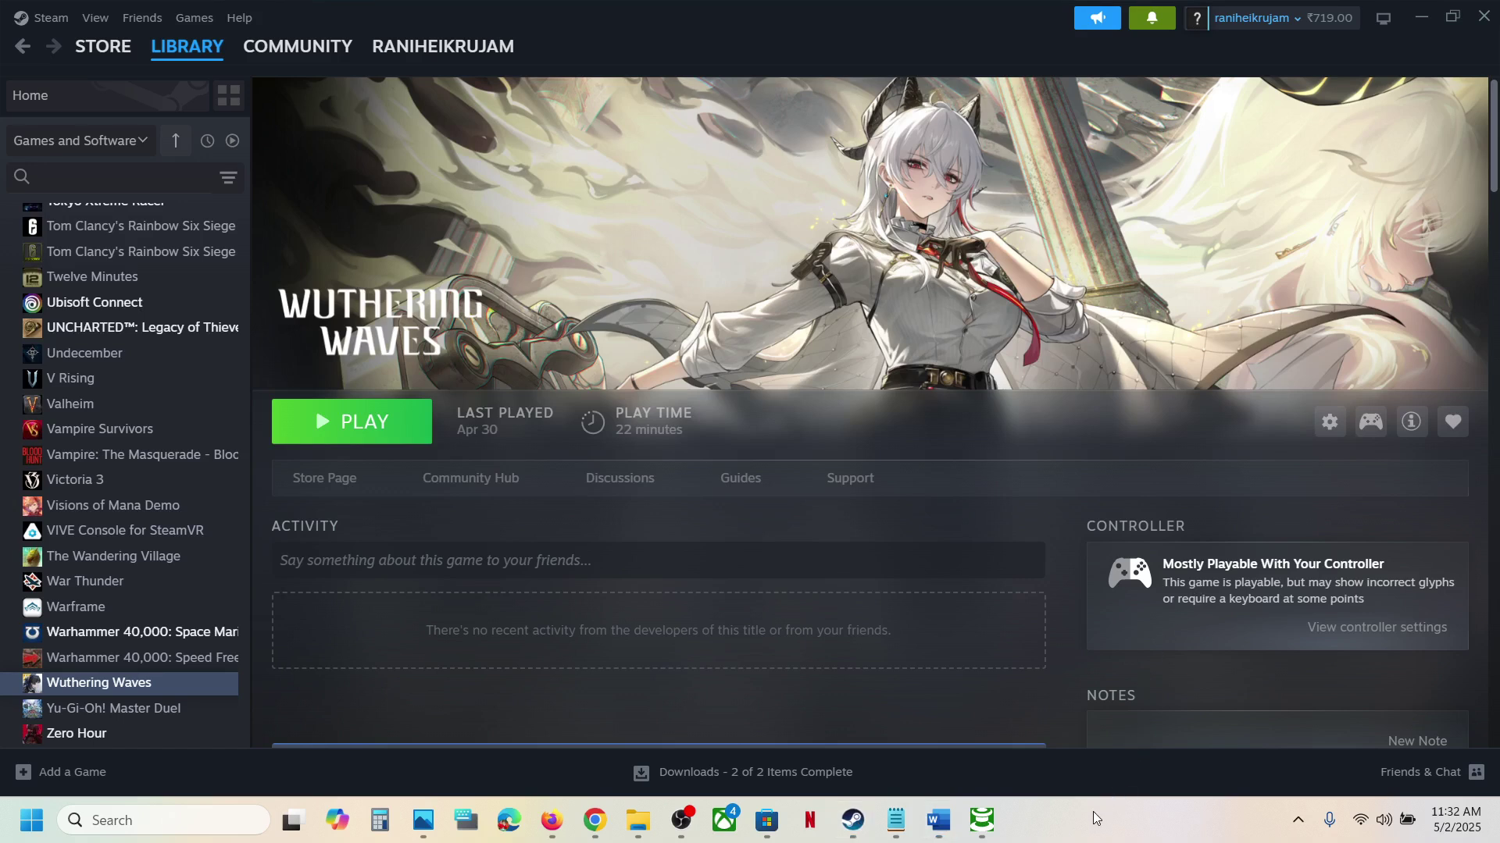